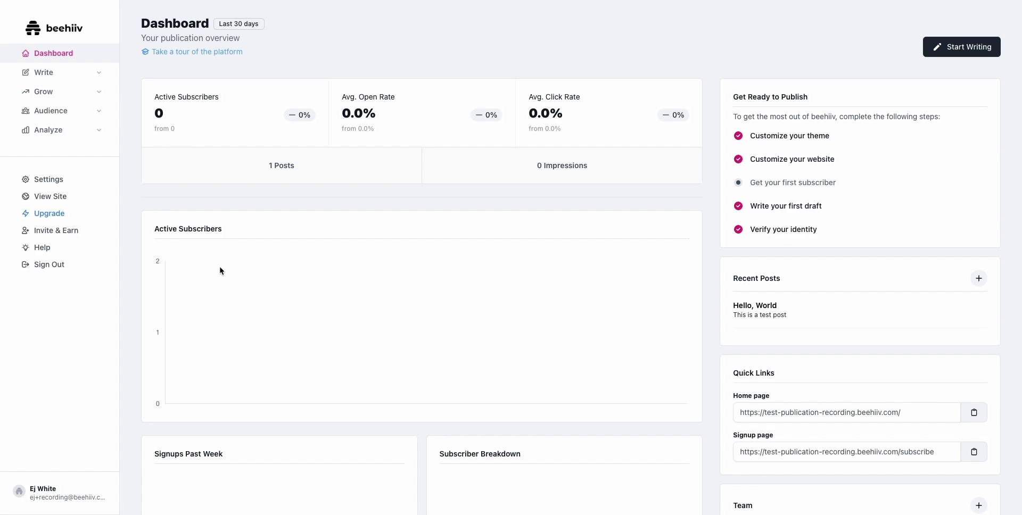
# Step: Go from the sidebar Settings to the Account Notifications page listing the recap emails
pyautogui.click(60, 183)
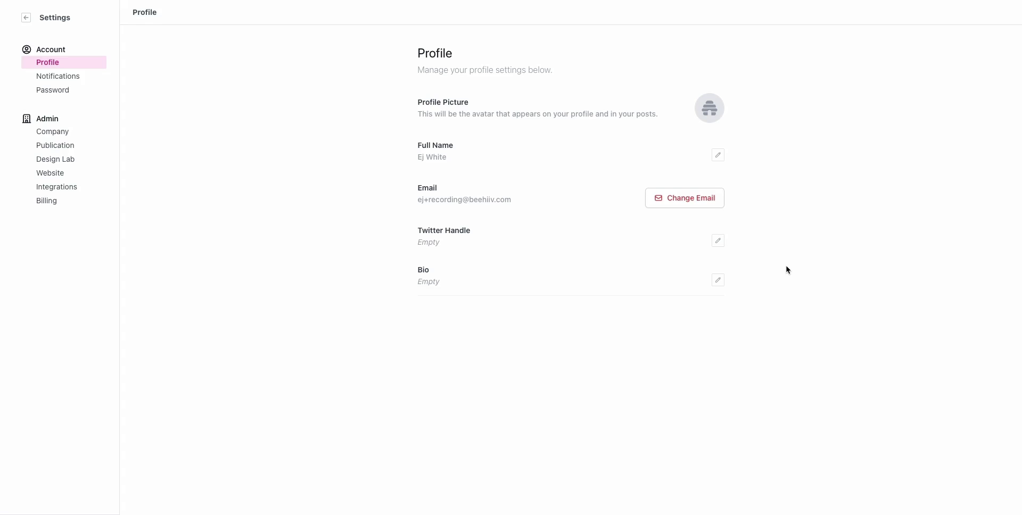
pyautogui.moveTo(704, 114)
pyautogui.click(44, 75)
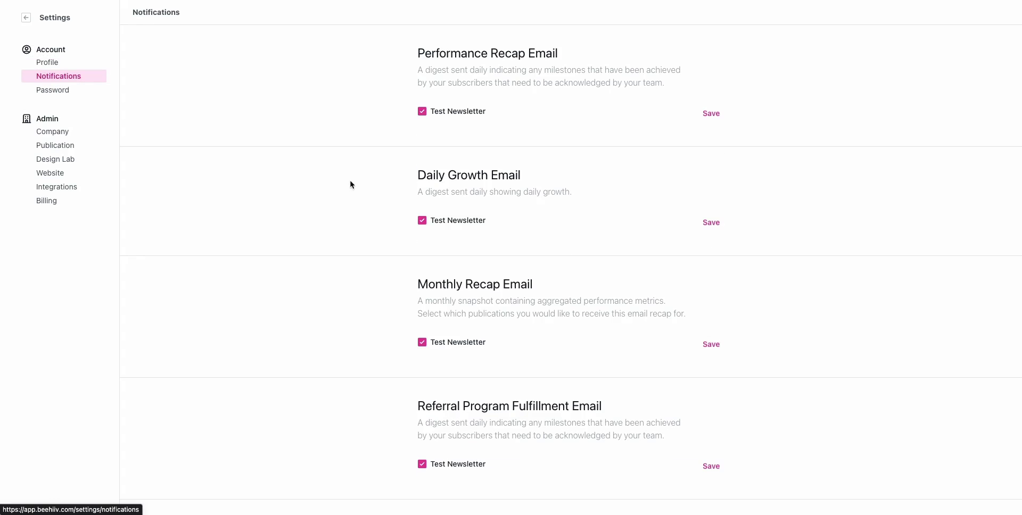
# Step: Uncheck Test Newsletter for Performance Recap, Daily Growth, Monthly Recap and Referral Program Fulfillment emails
pyautogui.scroll(-1, 507, 251)
pyautogui.scroll(-3, 508, 251)
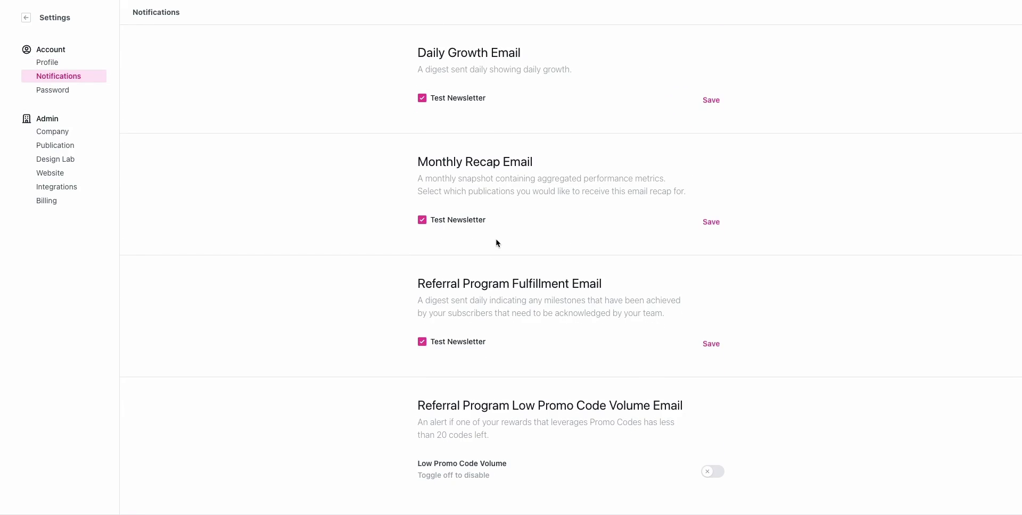
pyautogui.scroll(5, 495, 242)
pyautogui.click(422, 112)
pyautogui.click(422, 221)
pyautogui.click(419, 347)
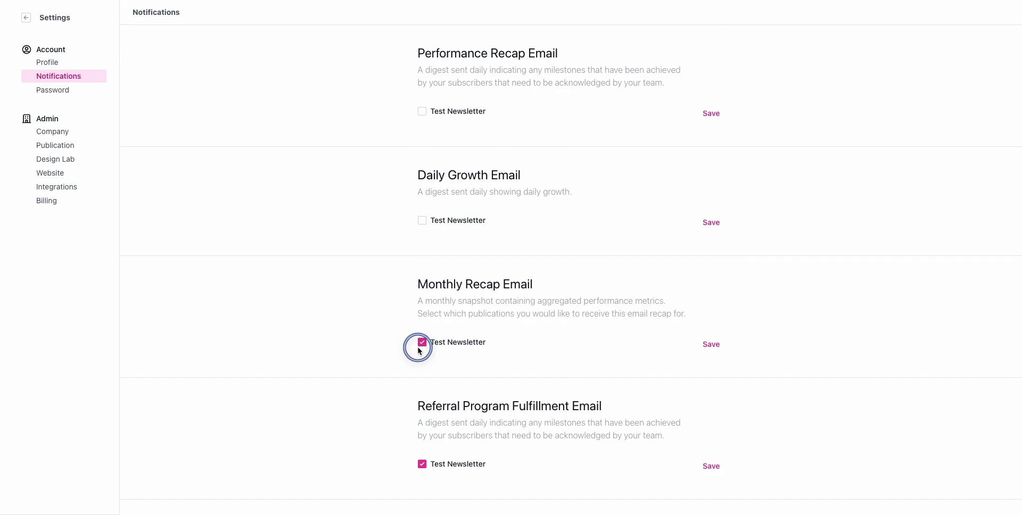
pyautogui.scroll(-2, 437, 421)
pyautogui.click(422, 285)
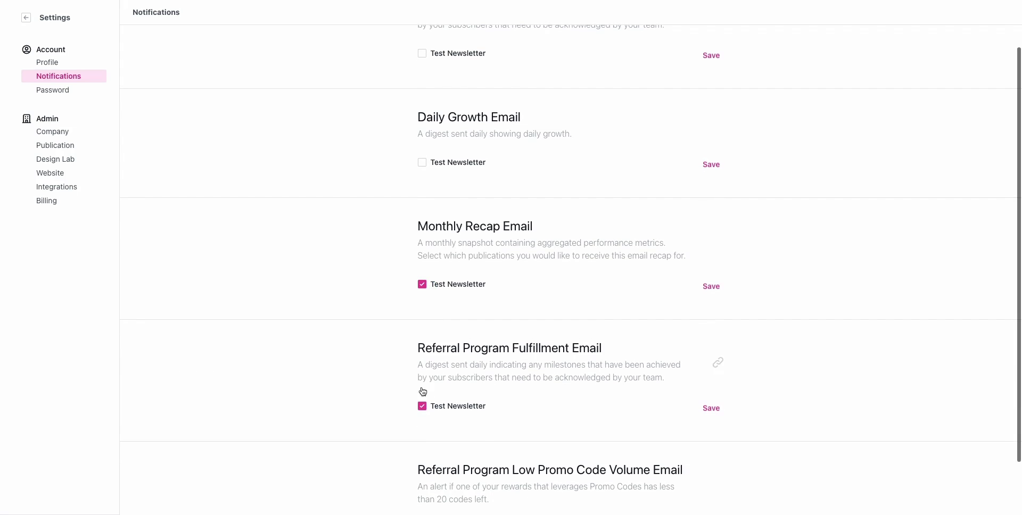
pyautogui.click(422, 407)
pyautogui.click(423, 285)
pyautogui.scroll(-2, 591, 298)
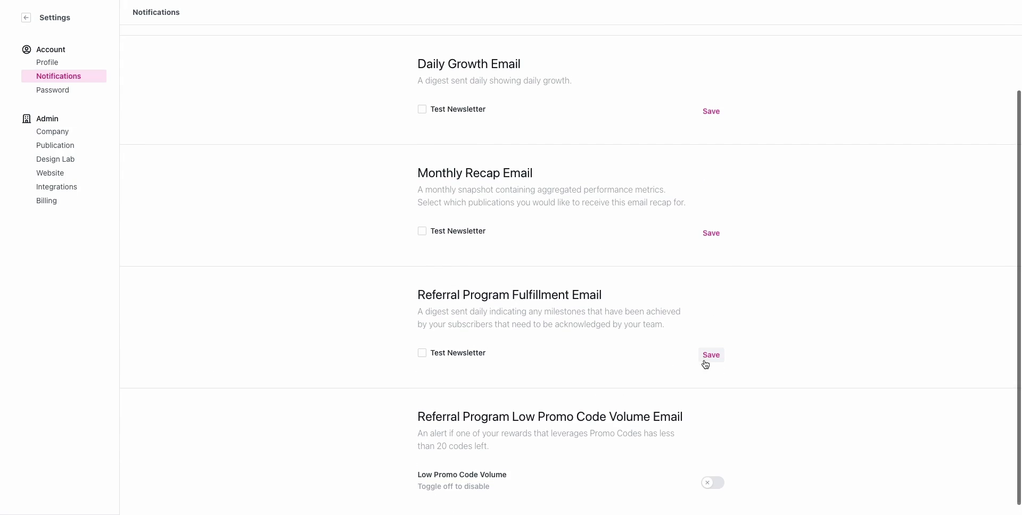
# Step: Save each of the four email preferences, then view the Password reset form
pyautogui.click(705, 356)
pyautogui.click(711, 235)
pyautogui.scroll(4, 716, 213)
pyautogui.click(716, 182)
pyautogui.click(713, 117)
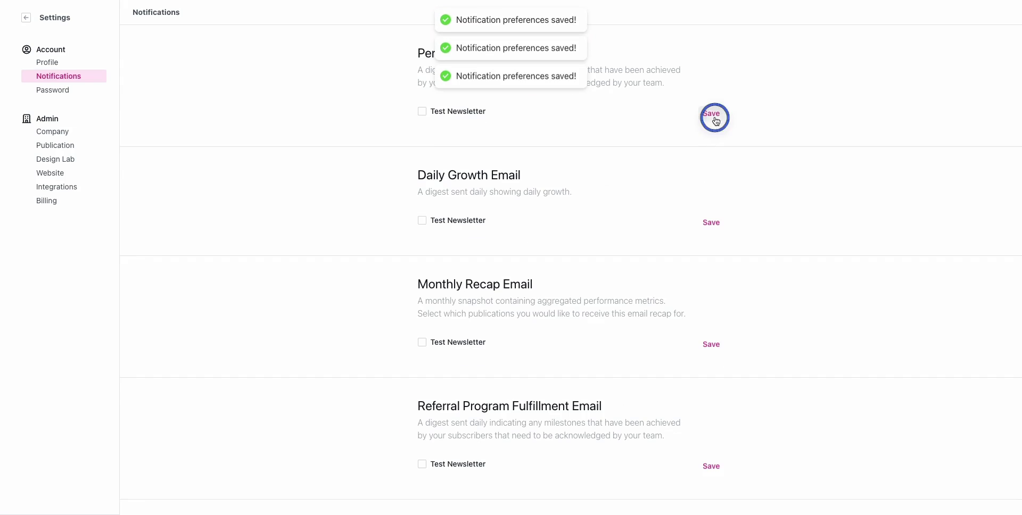
pyautogui.scroll(-5, 749, 383)
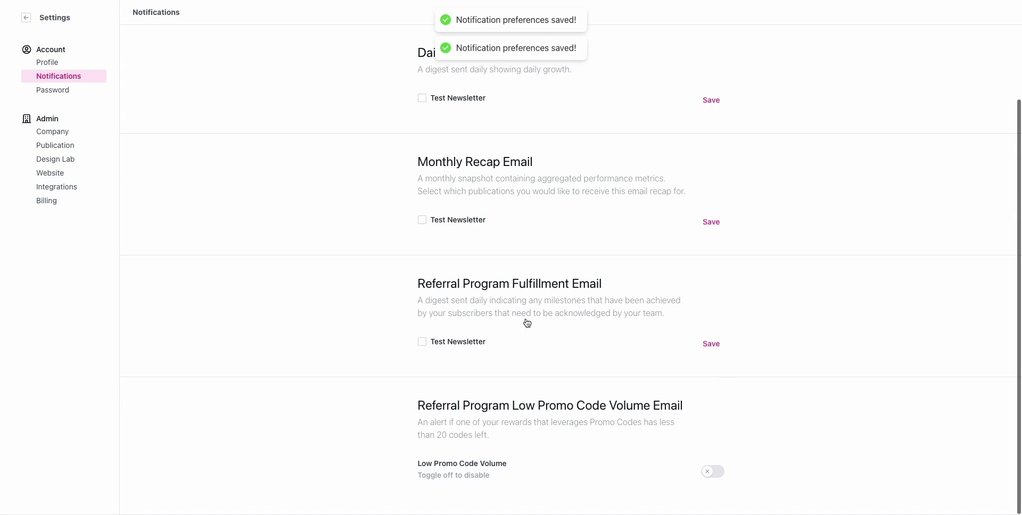
pyautogui.click(48, 91)
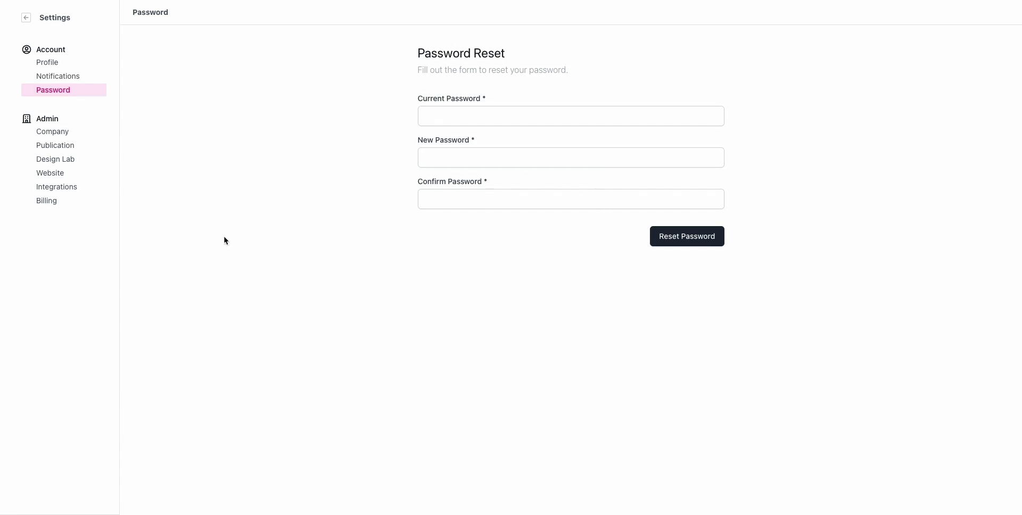
# Step: Open Admin > Company settings and put the Company Name field into edit mode
pyautogui.click(53, 137)
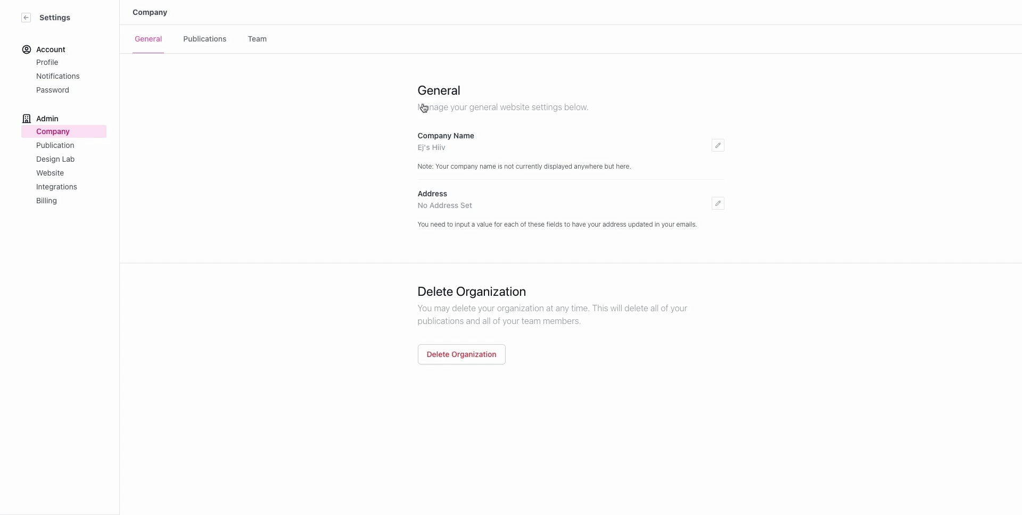
pyautogui.click(726, 149)
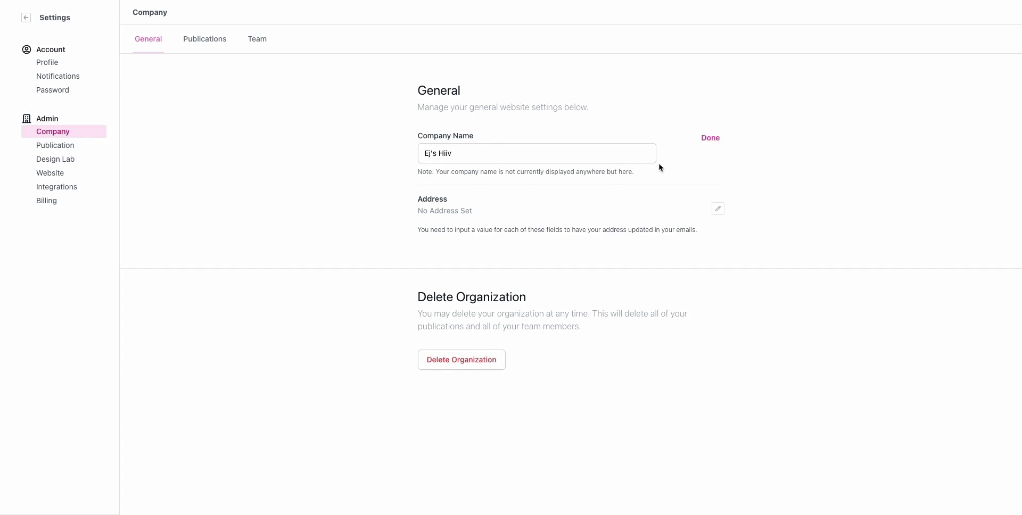
# Step: Rename the company to 'Newsletter Inc.' and save it
pyautogui.tripleClick(562, 151)
pyautogui.write('N')
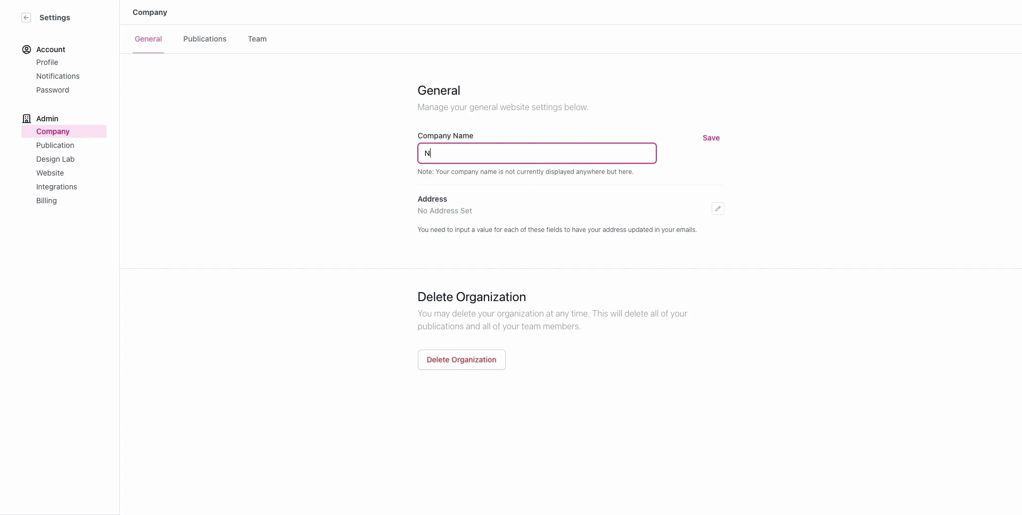
pyautogui.write('ewsletter Inc.')
pyautogui.click(708, 140)
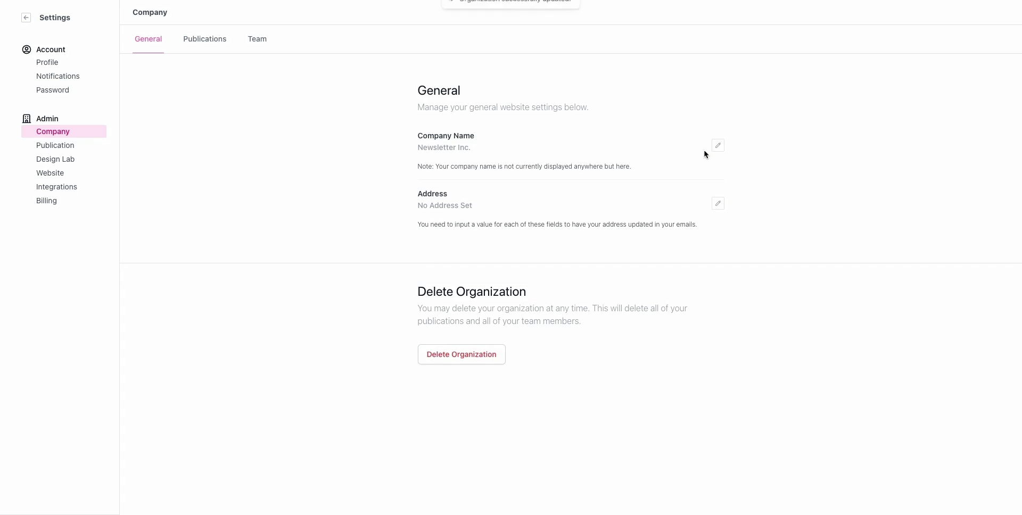
pyautogui.click(717, 204)
pyautogui.click(448, 211)
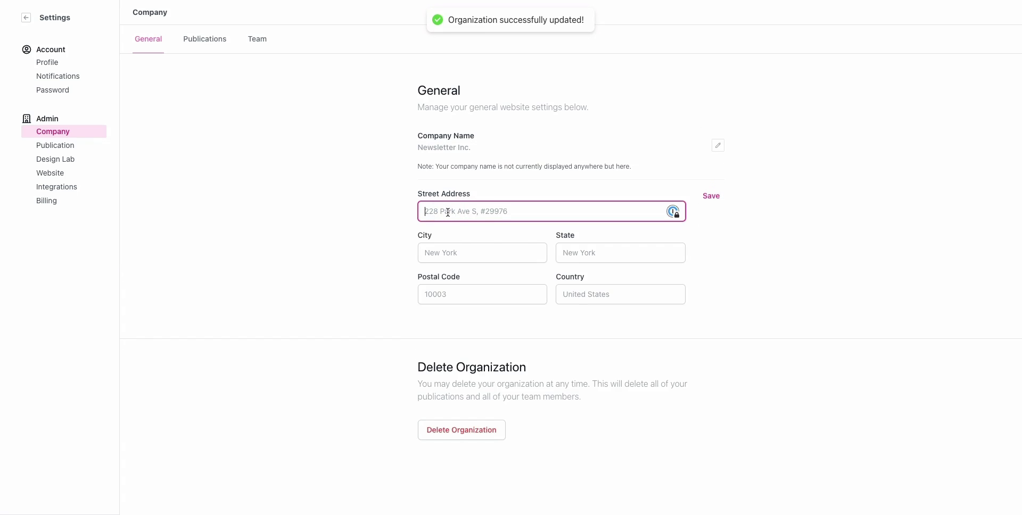
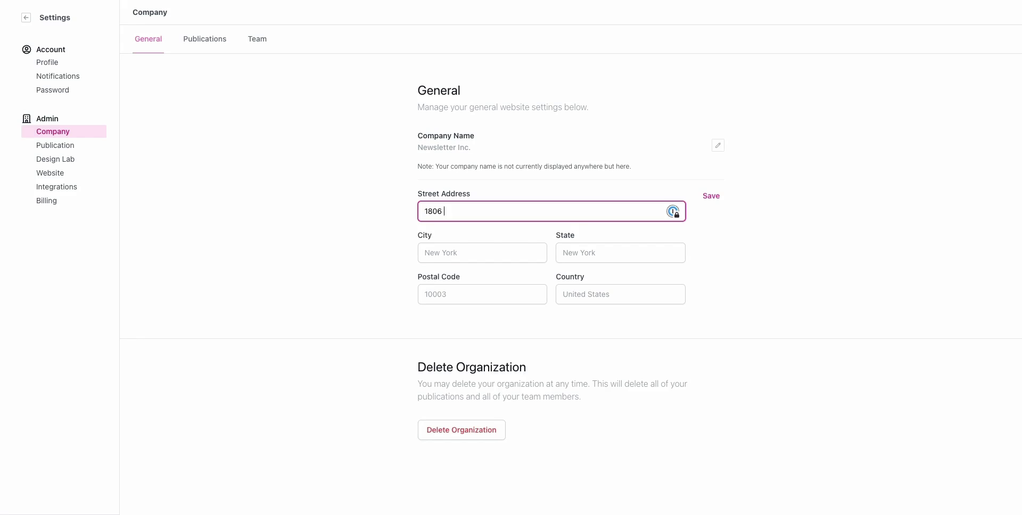
pyautogui.press('Tab')
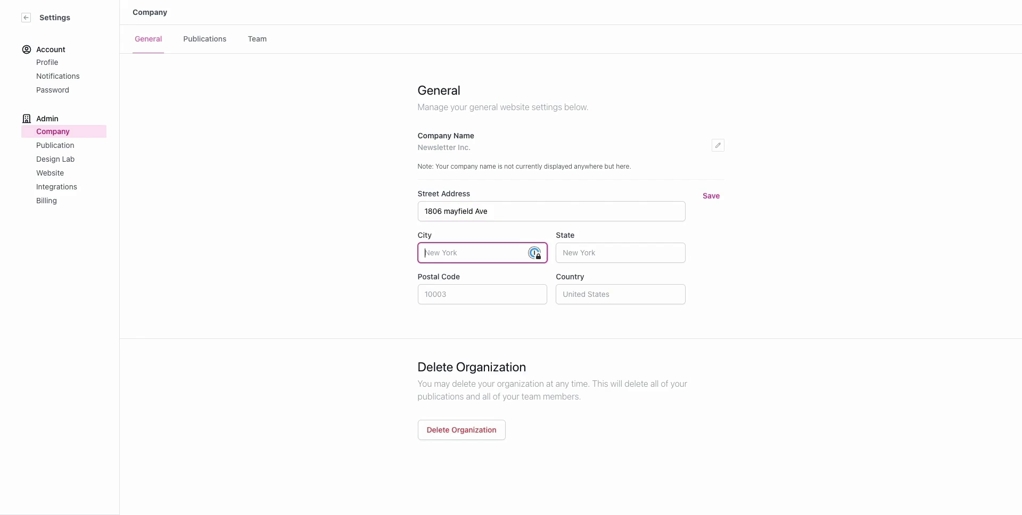
pyautogui.write('Ha')
pyautogui.press('Return')
pyautogui.press('Tab')
pyautogui.press('Tab')
pyautogui.press('Tab')
pyautogui.press('BackSpace')
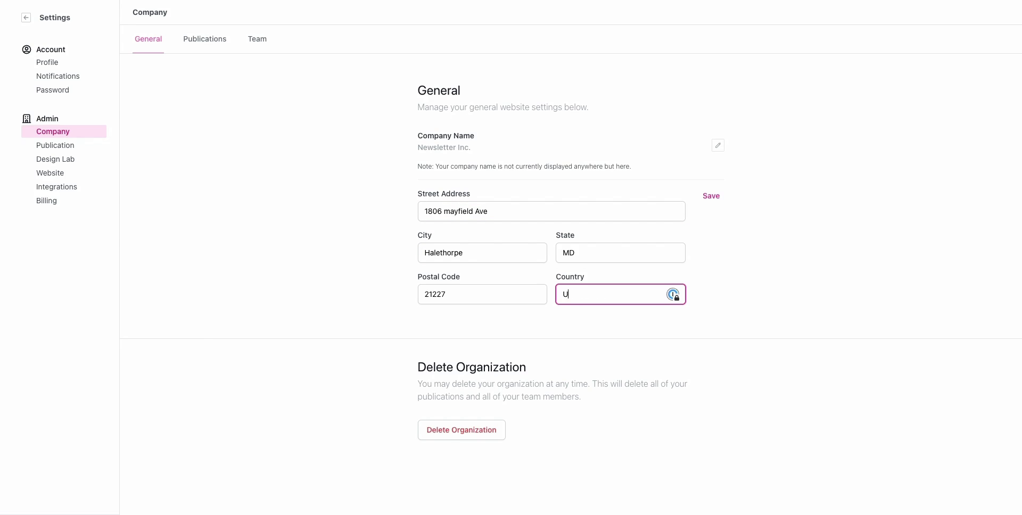
pyautogui.write('S')
# Step: Capitalise 'Mayfield' in the street name, save the address, and view the Publications tab
pyautogui.click(449, 210)
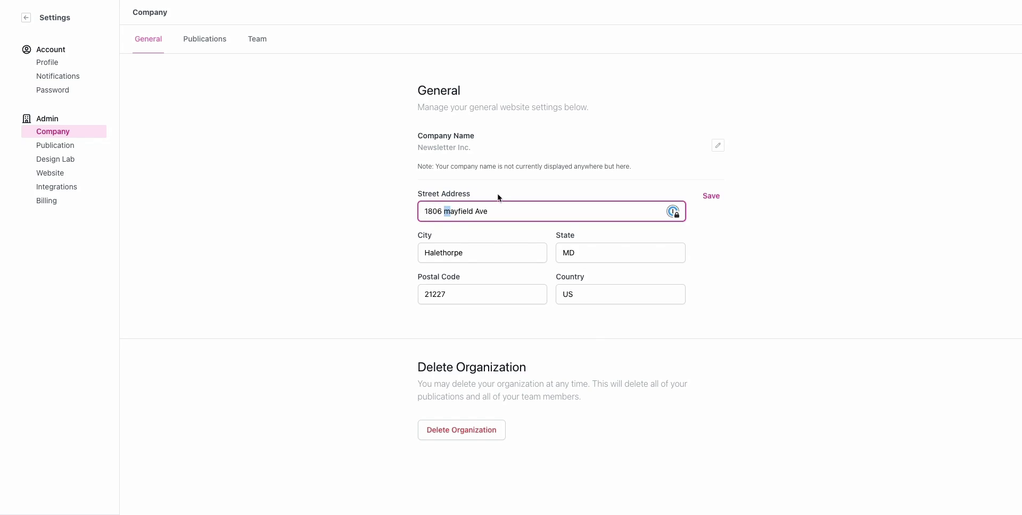
pyautogui.press('BackSpace')
pyautogui.write('M')
pyautogui.click(712, 195)
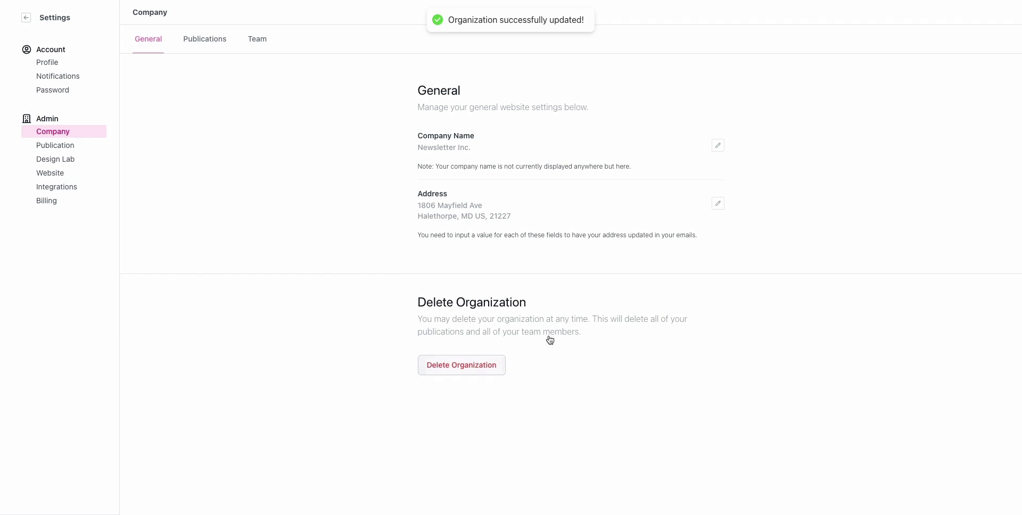
pyautogui.moveTo(419, 147); pyautogui.dragTo(505, 164)
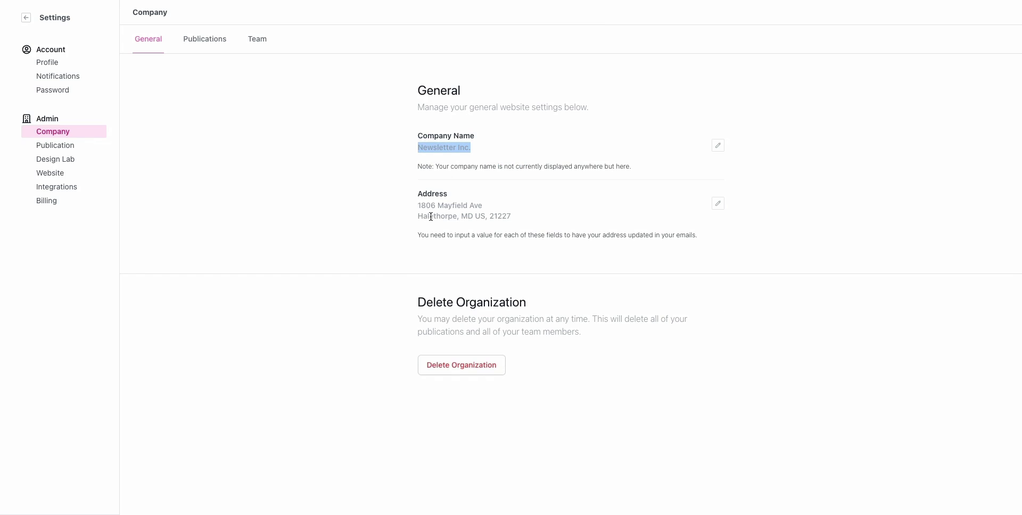
pyautogui.click(191, 41)
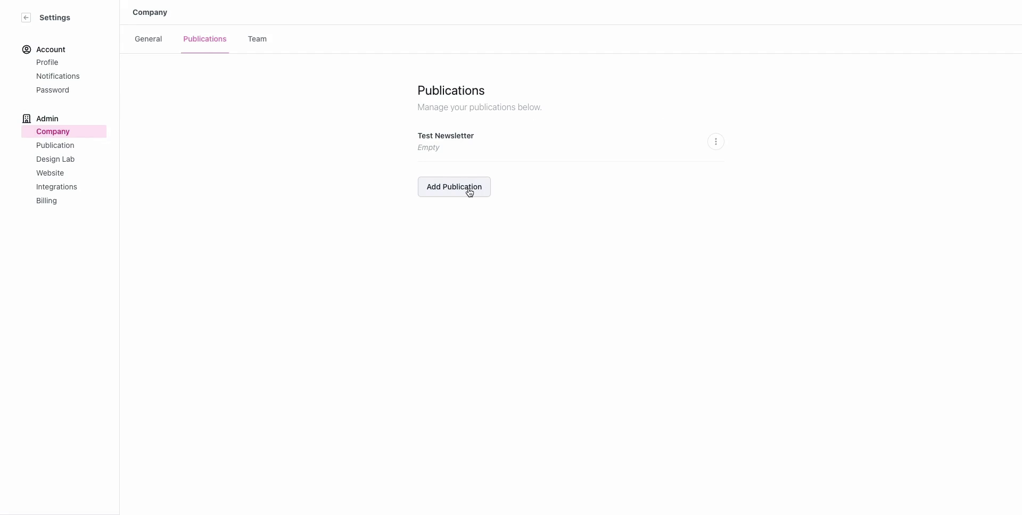
# Step: Open the Add Publication form, cancel it unchanged, and return to the Dashboard
pyautogui.moveTo(422, 135); pyautogui.dragTo(510, 139)
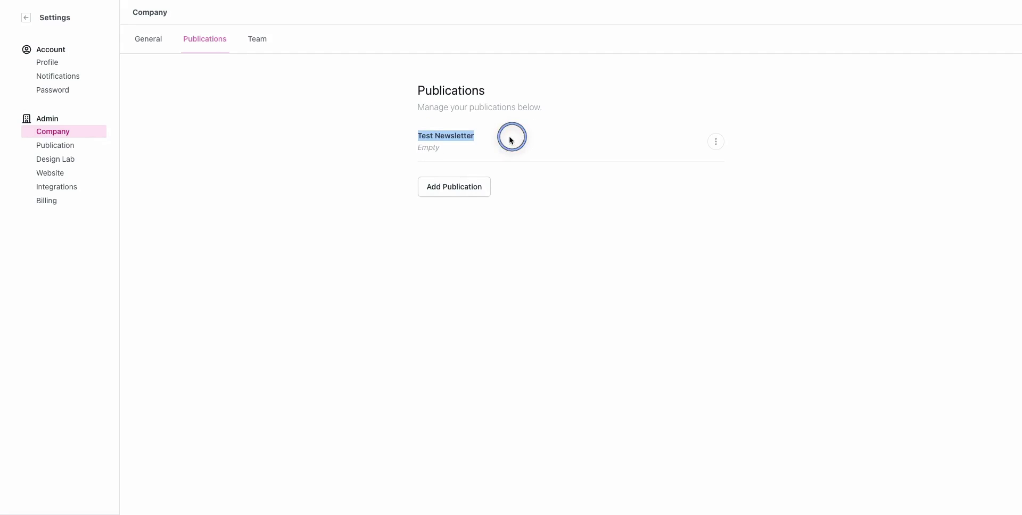
pyautogui.click(473, 185)
pyautogui.click(885, 63)
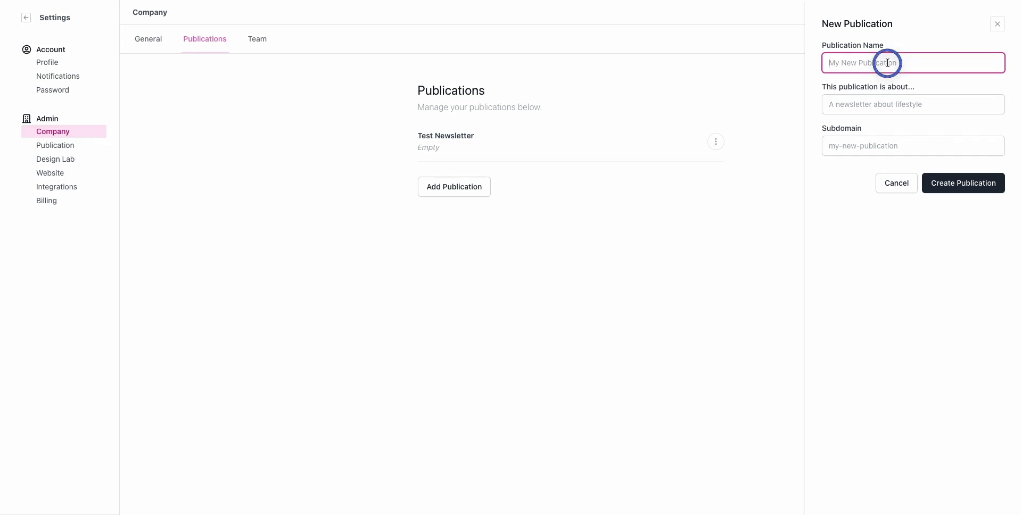
pyautogui.click(882, 190)
pyautogui.click(27, 18)
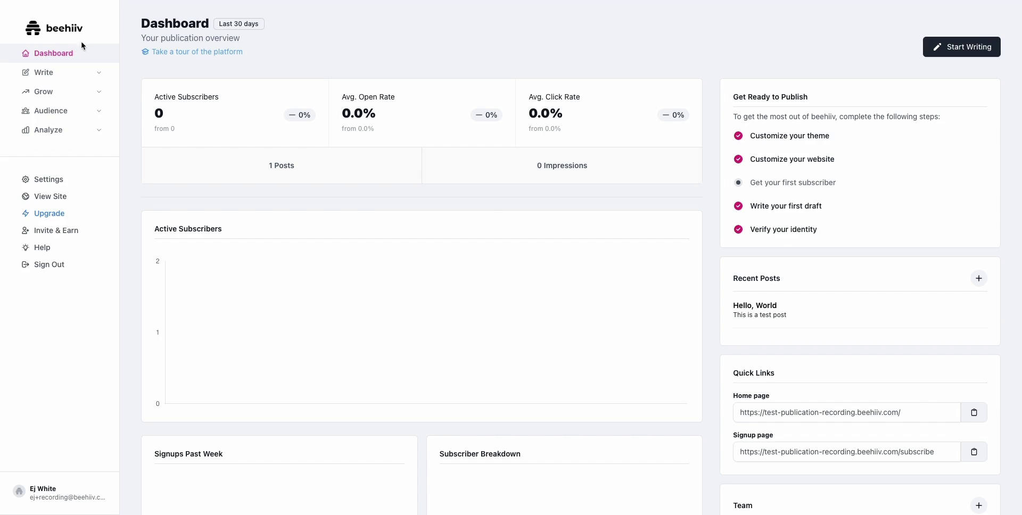
# Step: View Company > Team members, open Invite More Members, and close it without sending
pyautogui.click(63, 179)
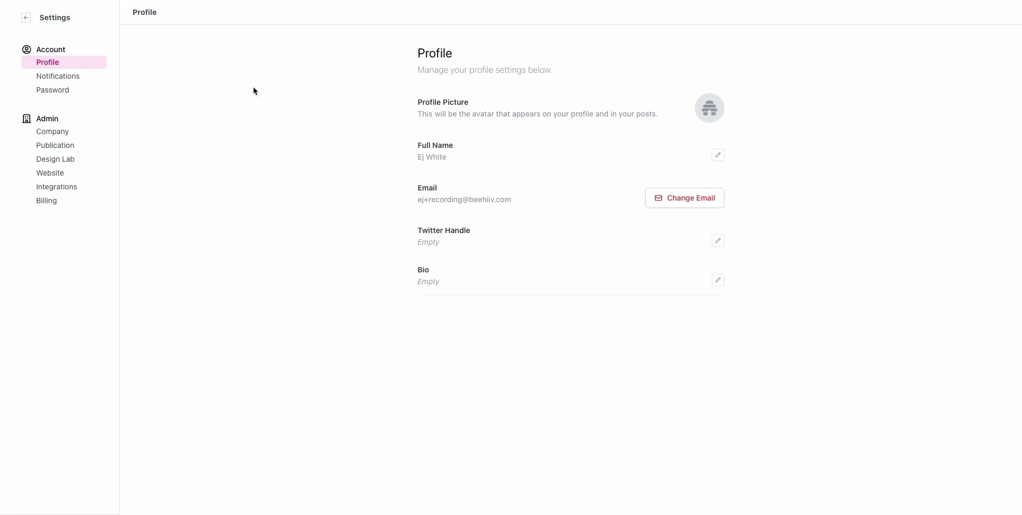
pyautogui.click(52, 132)
pyautogui.click(205, 39)
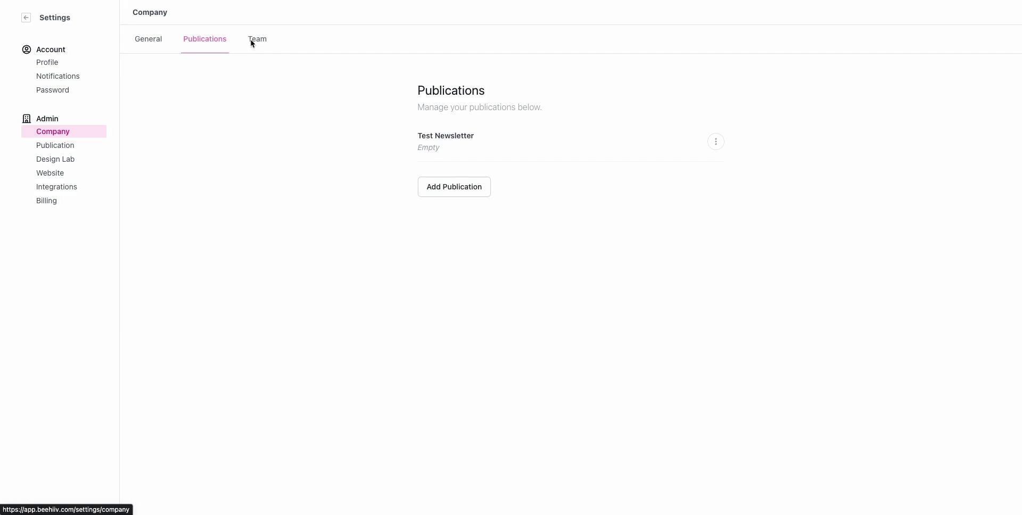
pyautogui.click(251, 41)
pyautogui.scroll(-1, 565, 166)
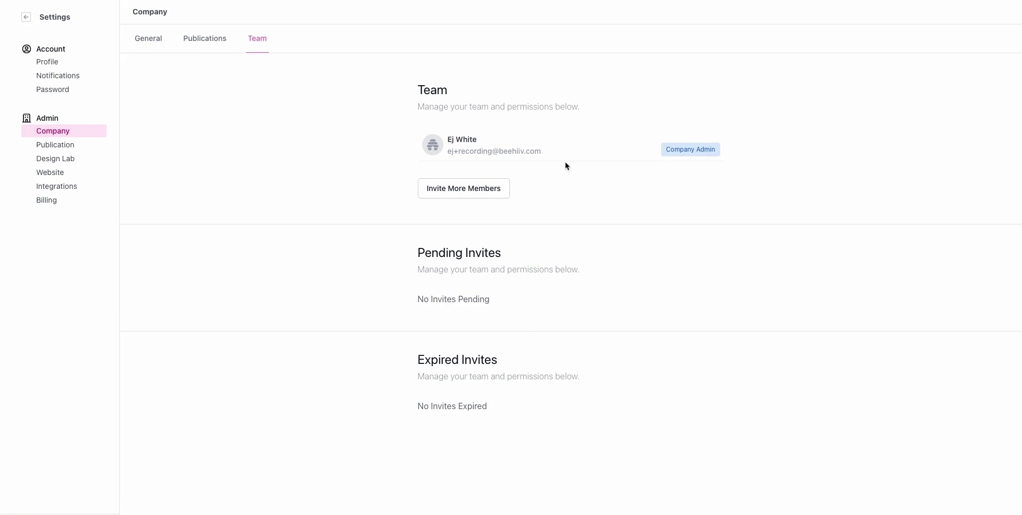
pyautogui.click(505, 188)
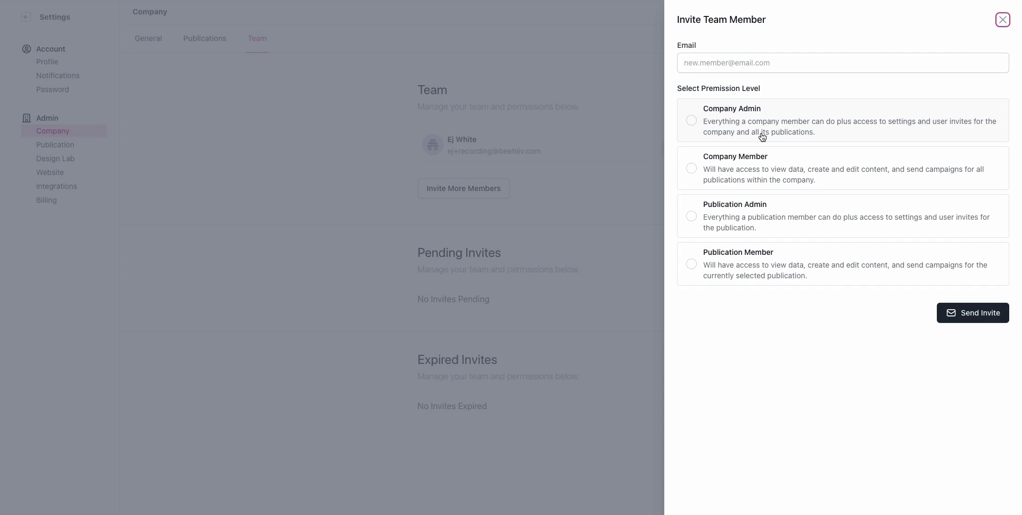
pyautogui.press('Escape')
pyautogui.click(58, 145)
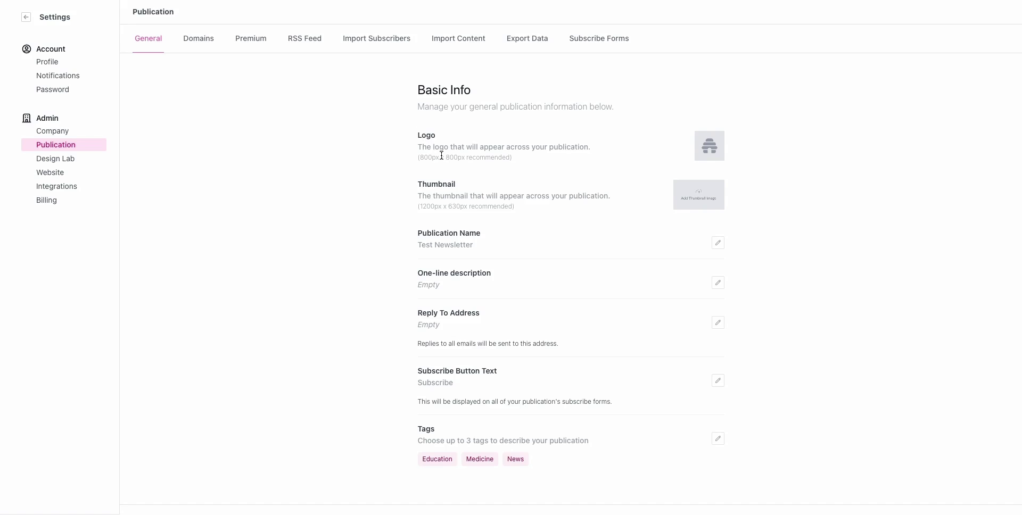
# Step: Open the logo upload dialog and cancel it, leaving the logo unchanged
pyautogui.moveTo(417, 159); pyautogui.dragTo(506, 159)
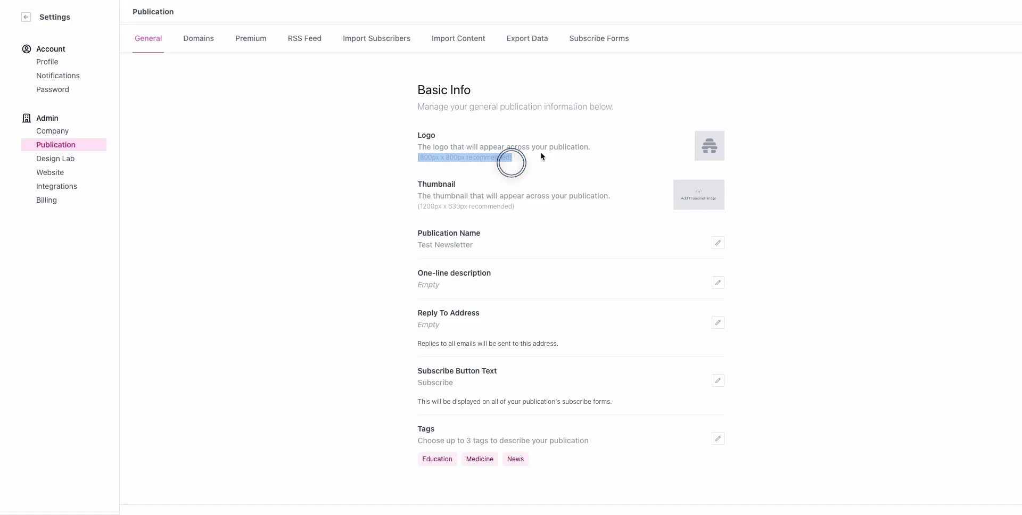
pyautogui.click(713, 149)
pyautogui.click(626, 349)
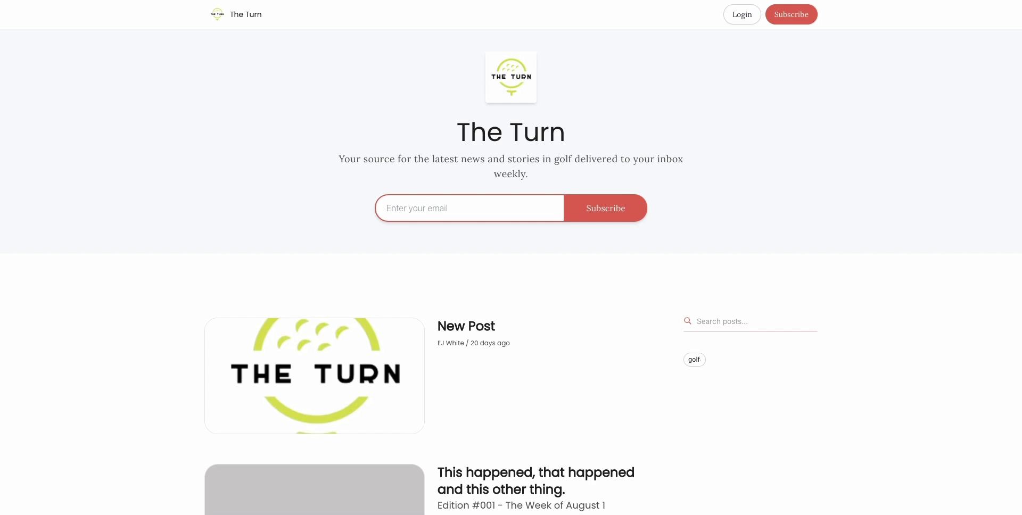
# Step: Go to the publication's site address and scroll through The Turn's blog posts
pyautogui.hotkey('ctrl', 'l')
pyautogui.write('pub')
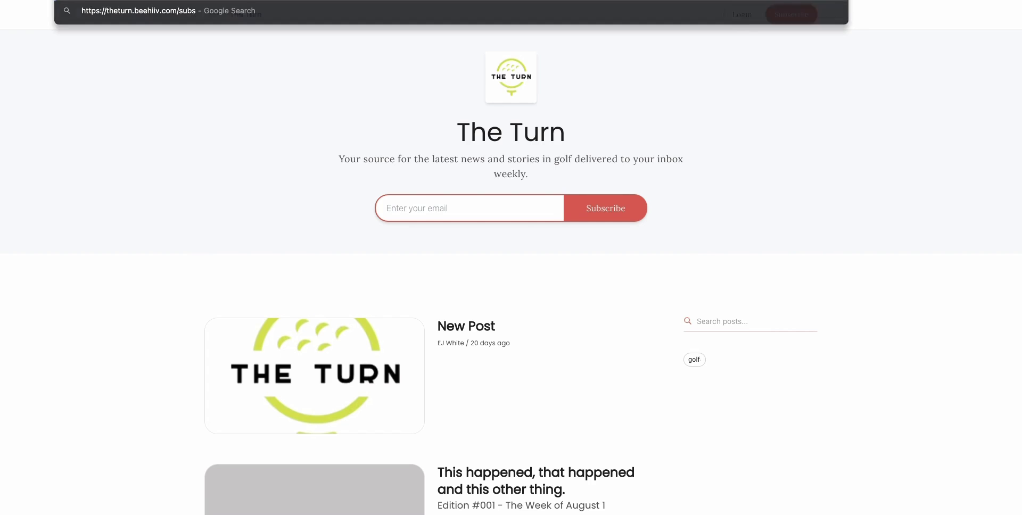
pyautogui.press('Escape')
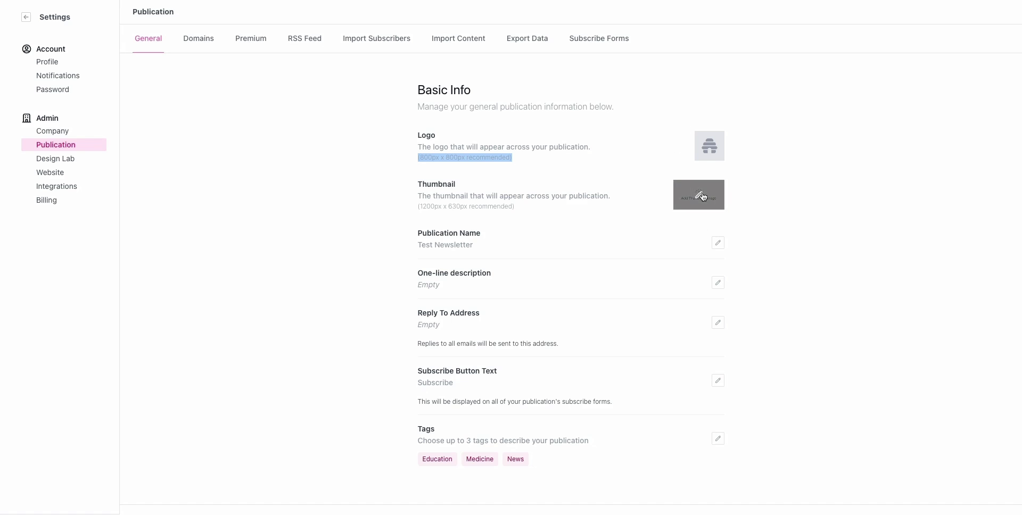
pyautogui.moveTo(417, 208); pyautogui.dragTo(553, 219)
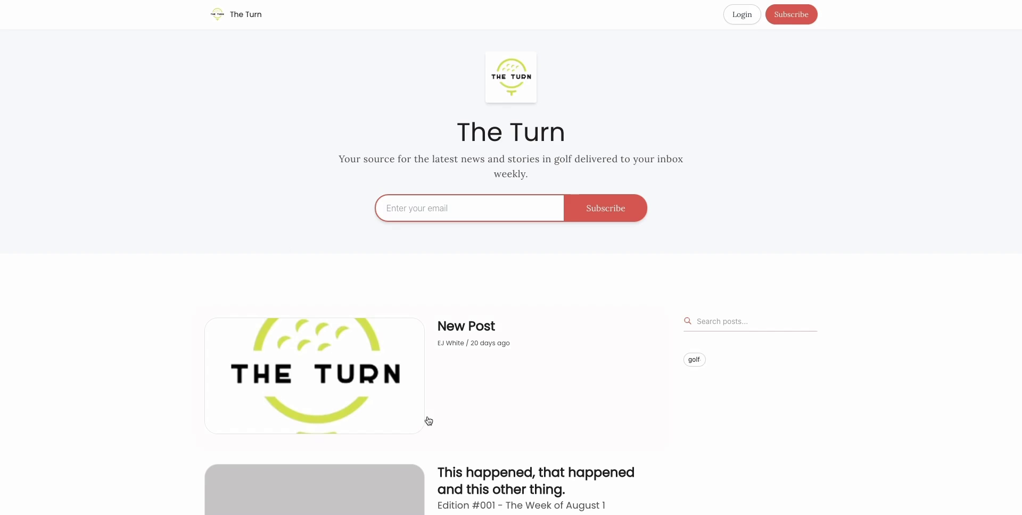
pyautogui.scroll(-2, 420, 418)
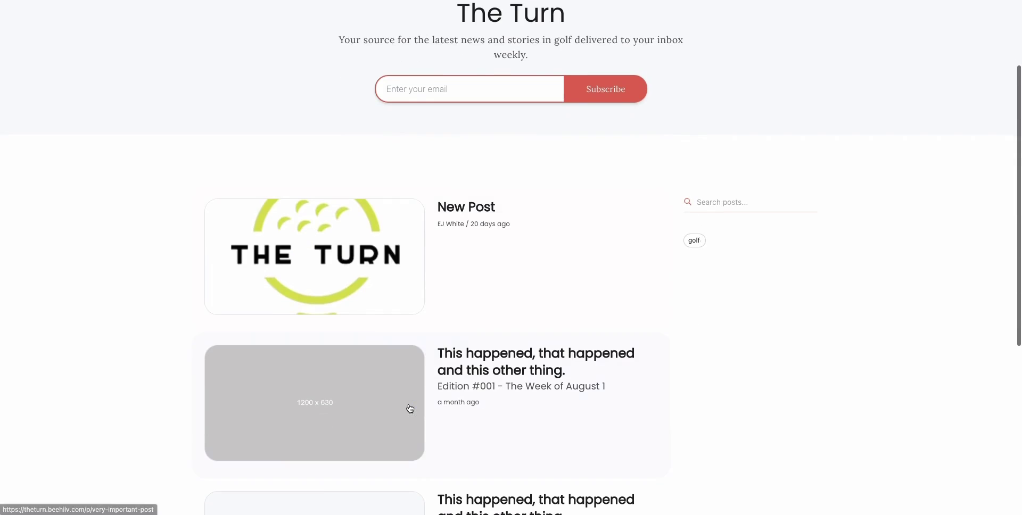
pyautogui.scroll(-3, 390, 290)
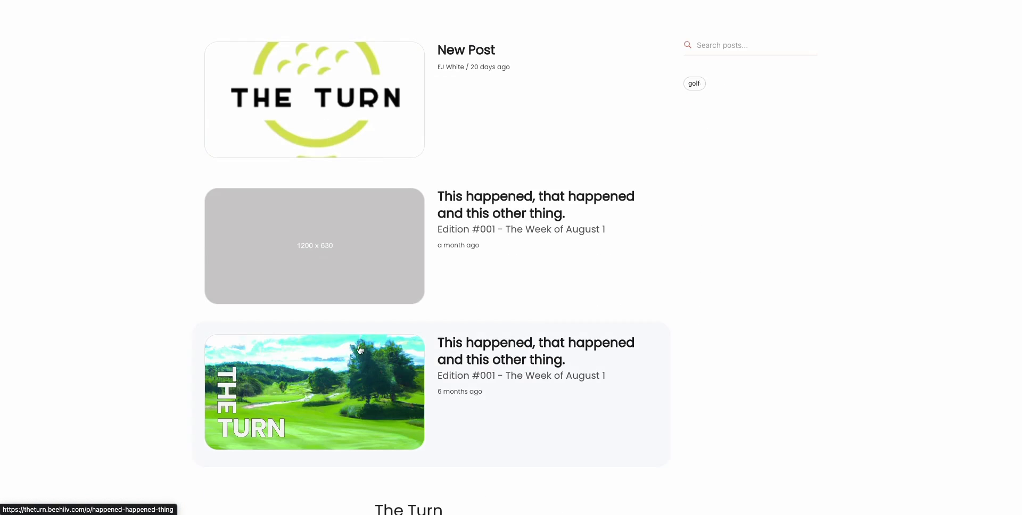
pyautogui.scroll(2, 424, 149)
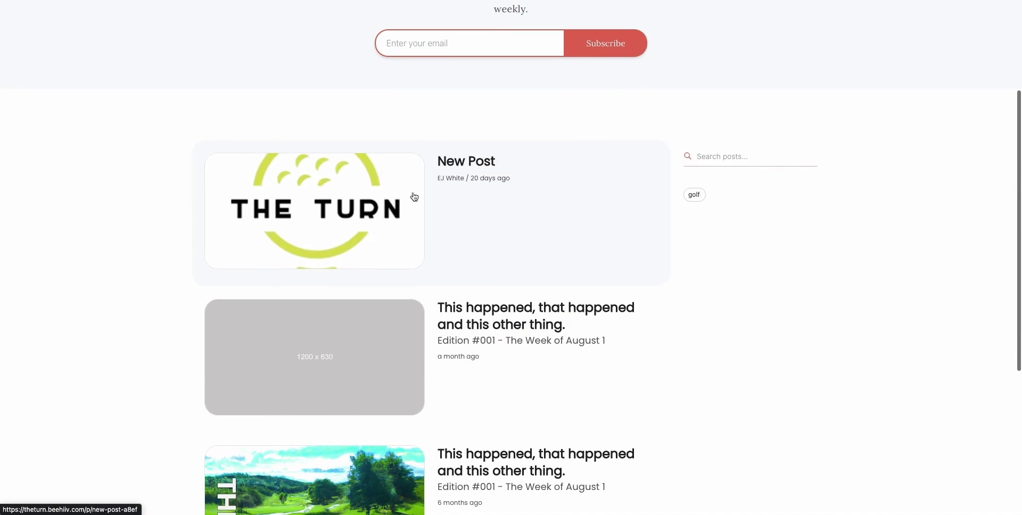
pyautogui.scroll(3, 516, 234)
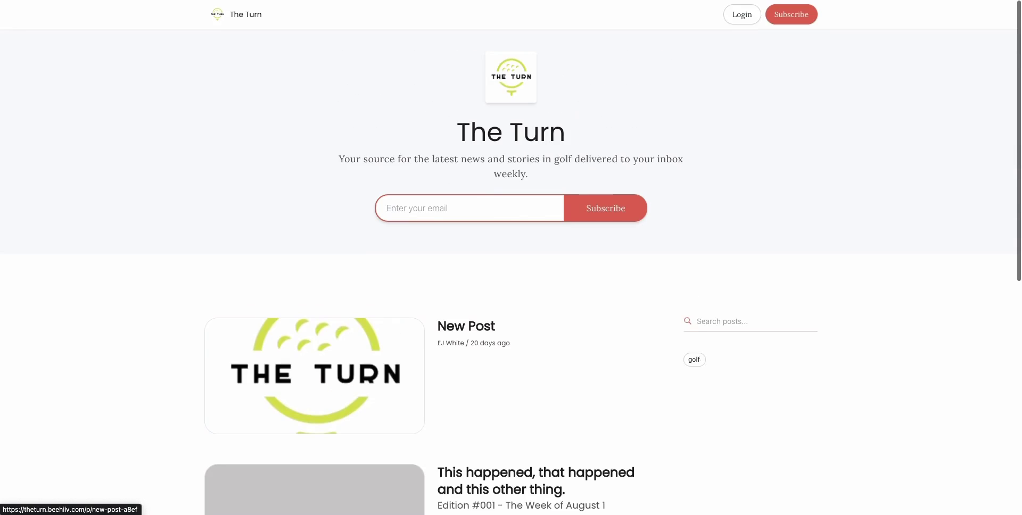
pyautogui.scroll(-1, 536, 163)
pyautogui.scroll(-4, 472, 279)
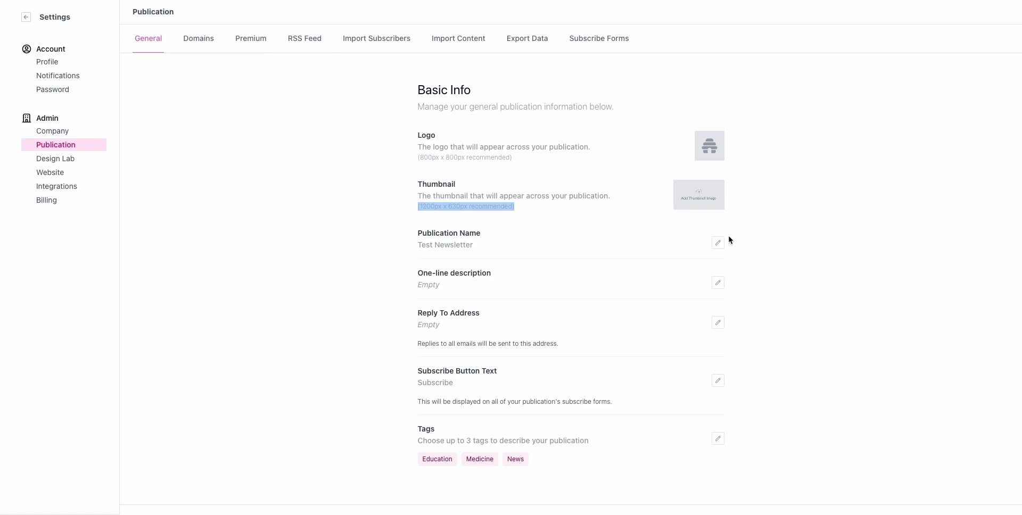
# Step: Open the Publication Name field and select 'Test Newsletter' without changing it
pyautogui.click(717, 243)
pyautogui.click(533, 255)
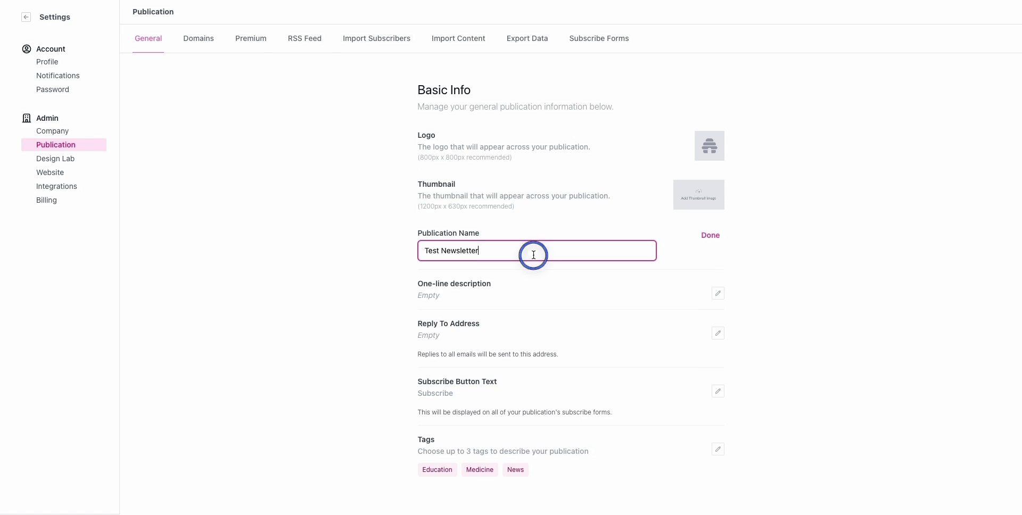
pyautogui.tripleClick(533, 255)
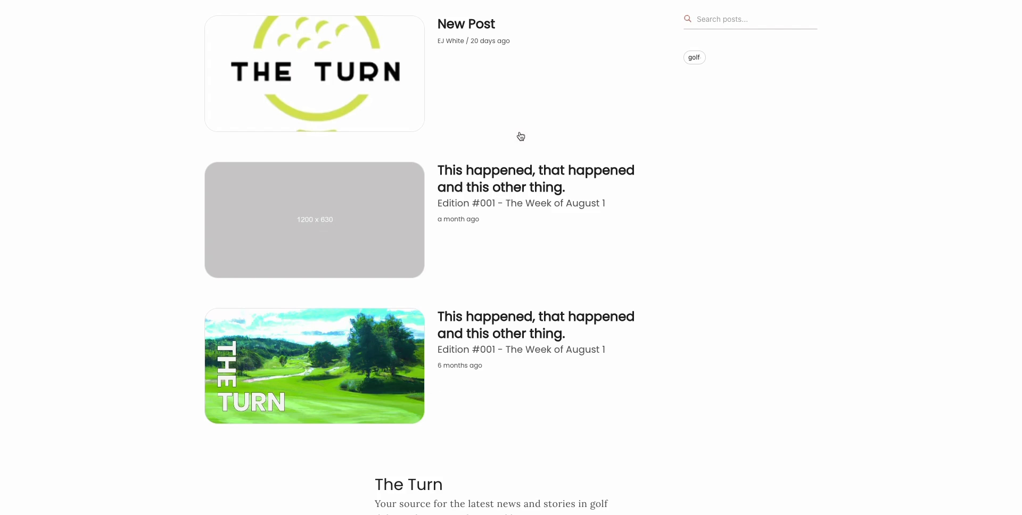
pyautogui.scroll(6, 520, 136)
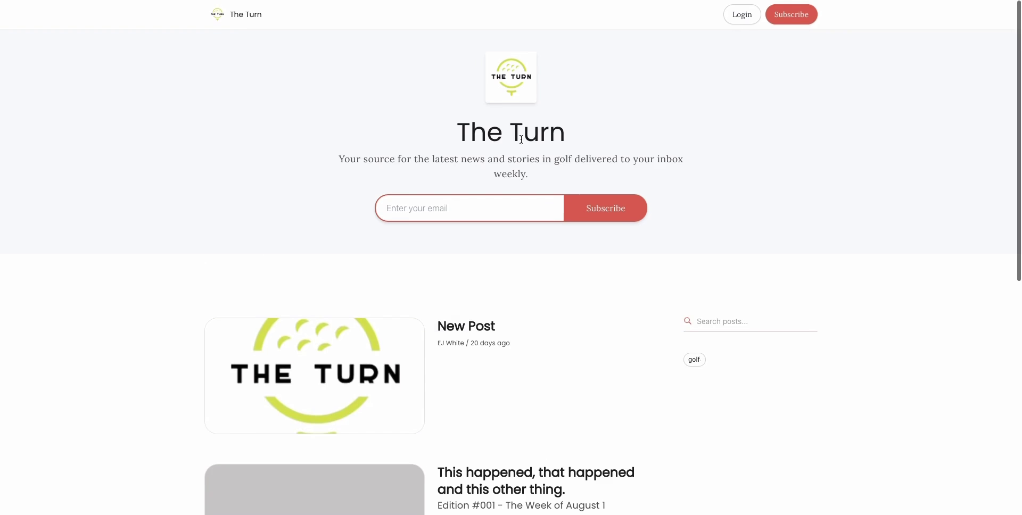
pyautogui.moveTo(486, 133); pyautogui.dragTo(549, 134)
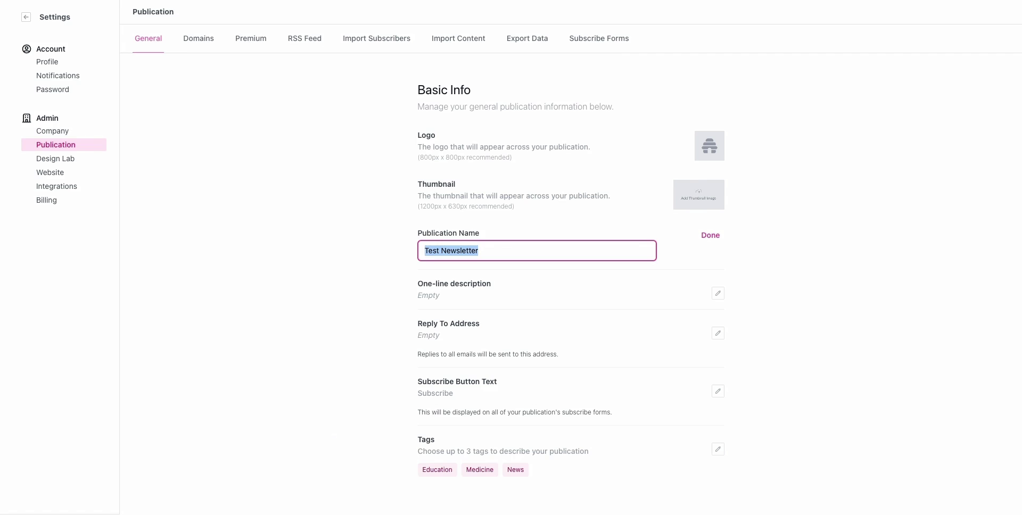
pyautogui.scroll(-3, 479, 314)
pyautogui.click(427, 166)
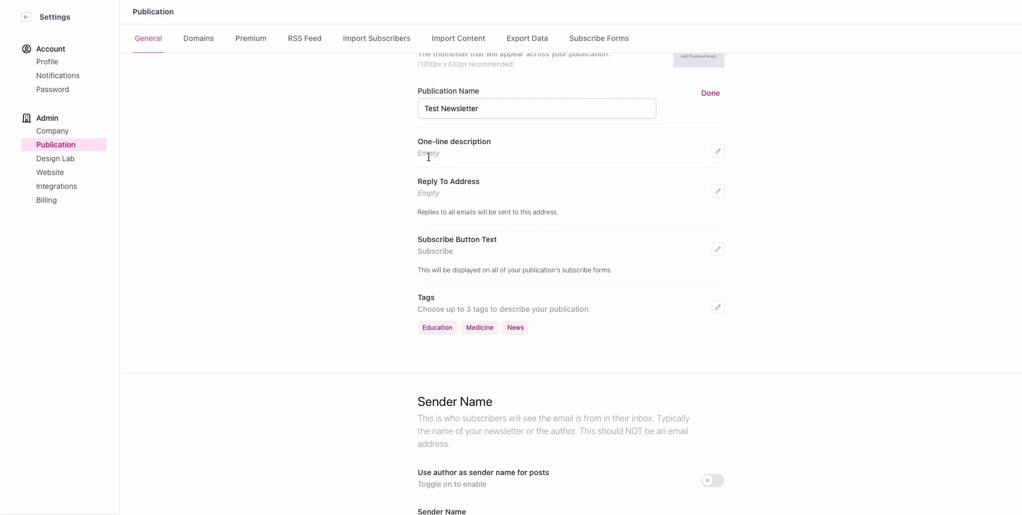
pyautogui.scroll(3, 489, 228)
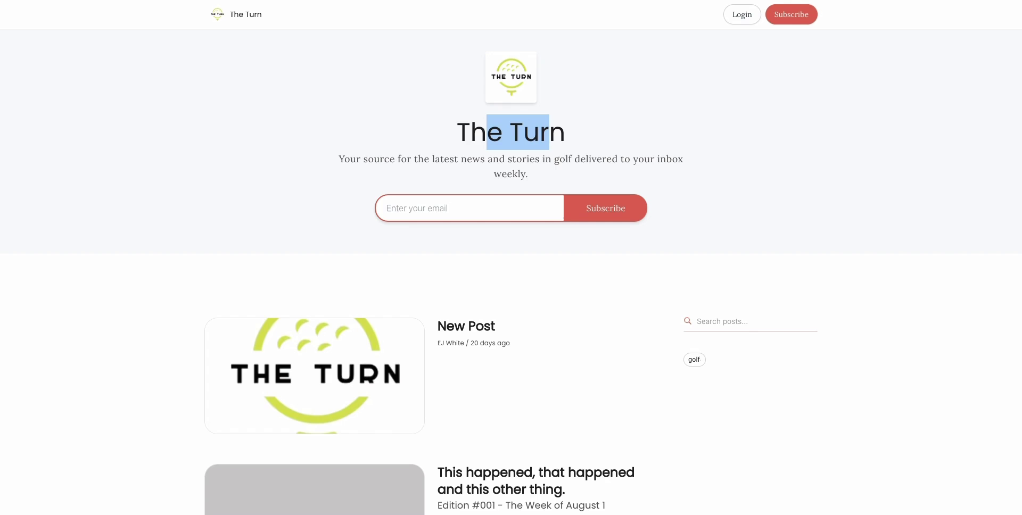
pyautogui.moveTo(340, 155); pyautogui.dragTo(593, 173)
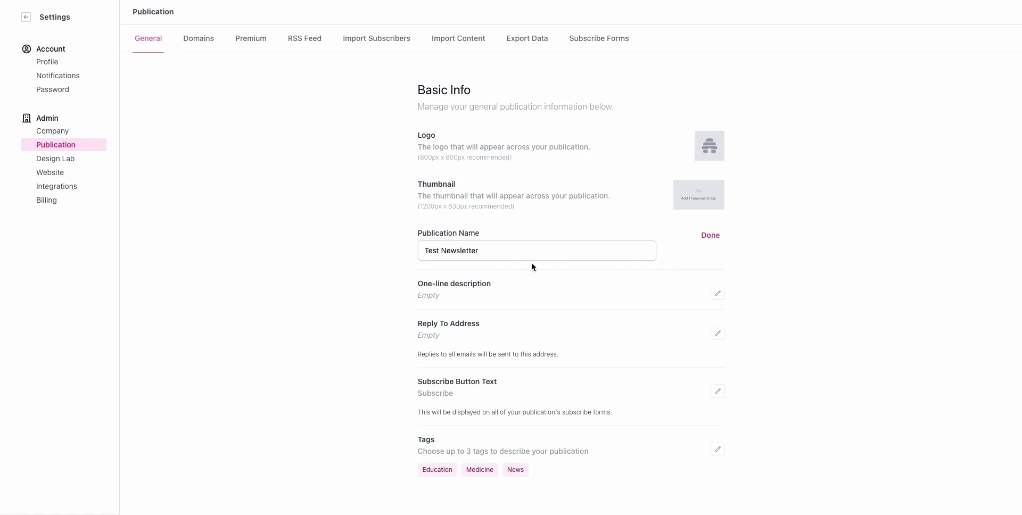
pyautogui.scroll(-1, 520, 246)
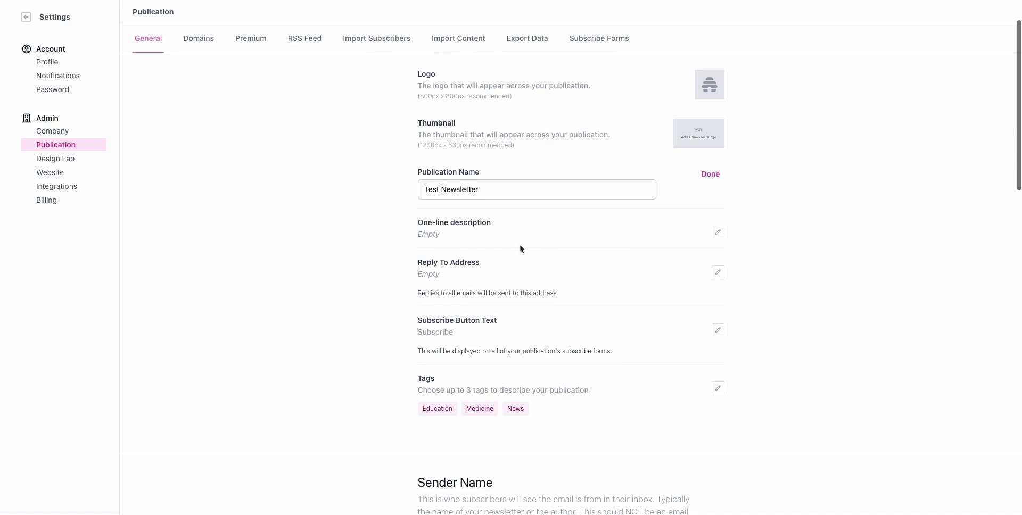
# Step: Open the Reply To Address field for editing, then scroll down toward Sender Name
pyautogui.click(718, 272)
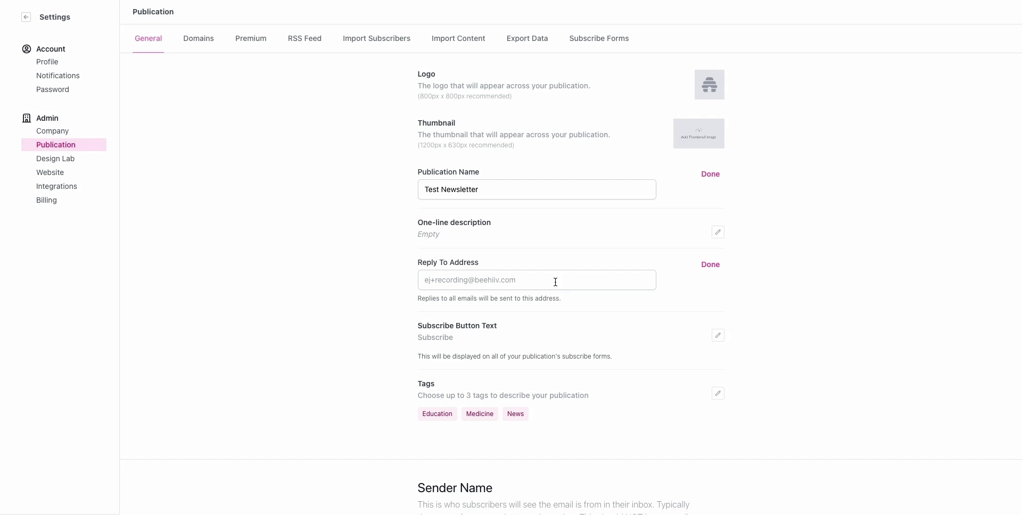
pyautogui.scroll(-2, 600, 354)
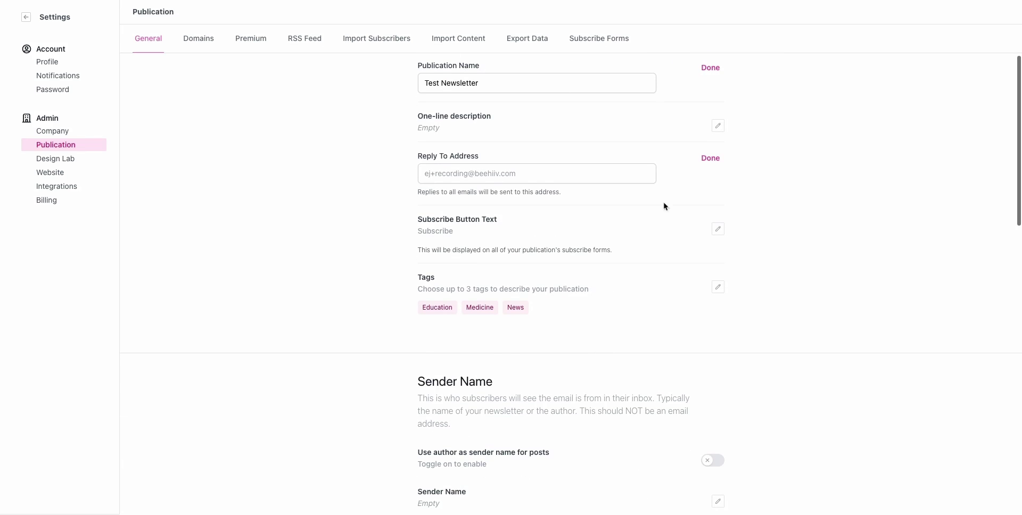
pyautogui.moveTo(422, 231); pyautogui.dragTo(482, 231)
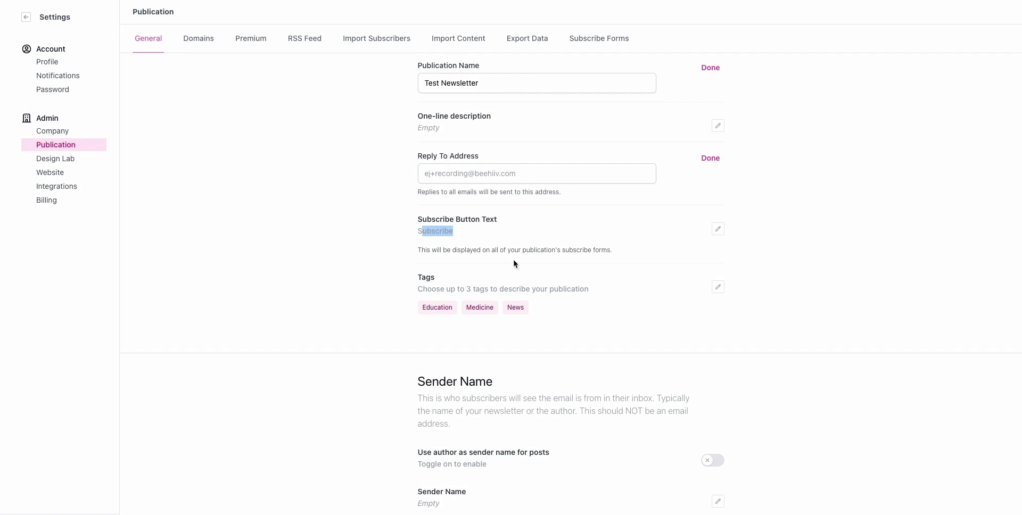
pyautogui.scroll(-4, 701, 299)
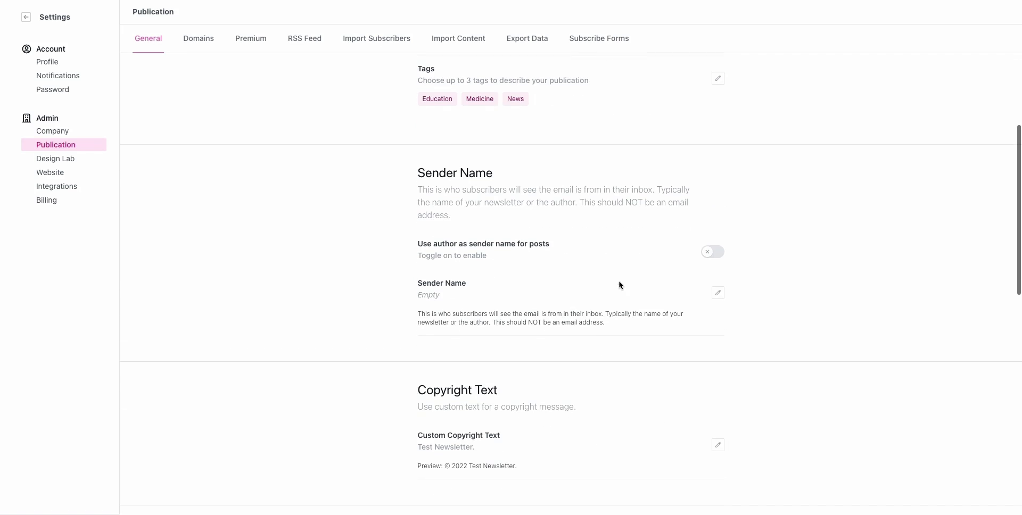
# Step: Toggle 'Use author as sender name' on and back off, then save Sender Name 'Newsletter Inc.'
pyautogui.click(707, 251)
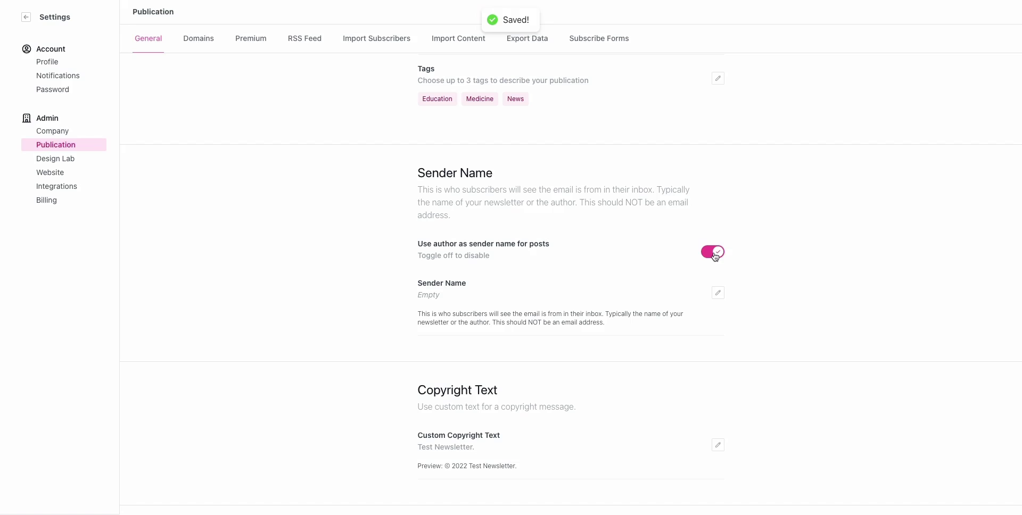
pyautogui.click(715, 253)
pyautogui.click(718, 295)
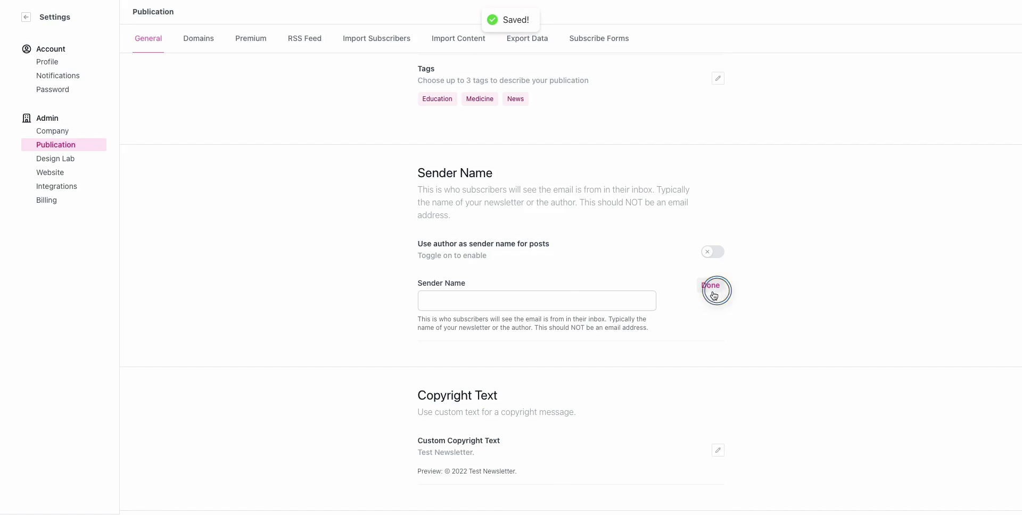
pyautogui.click(552, 304)
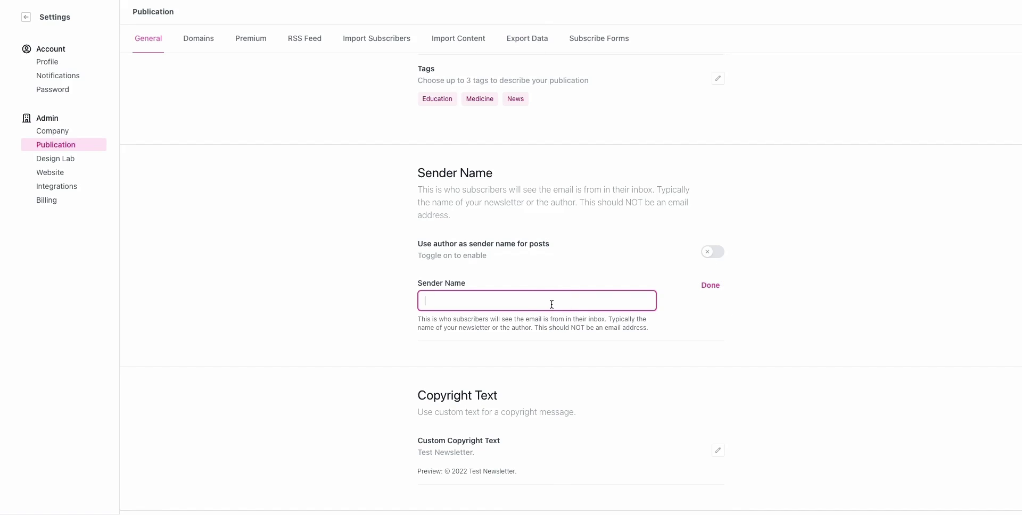
pyautogui.write('Newsletter')
pyautogui.click(591, 299)
pyautogui.click(713, 287)
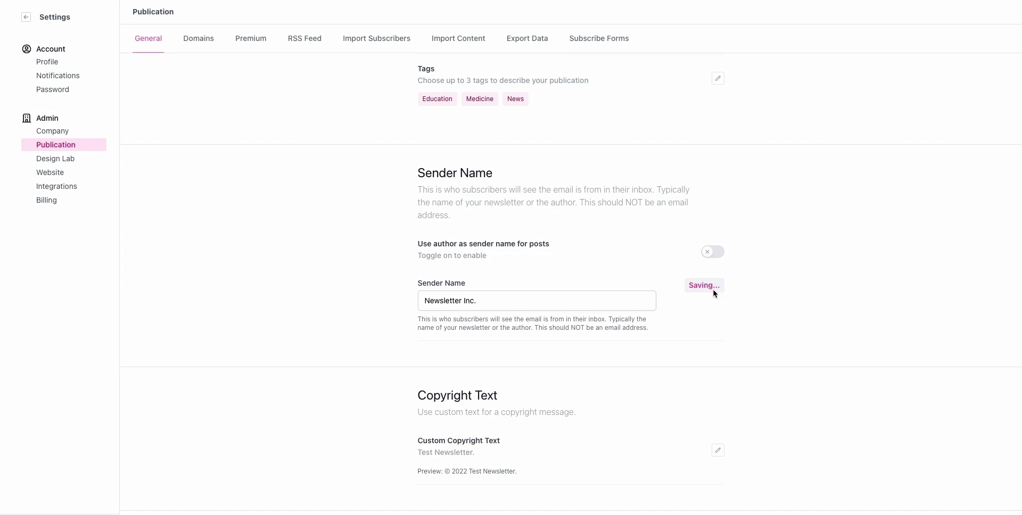
pyautogui.scroll(-4, 602, 320)
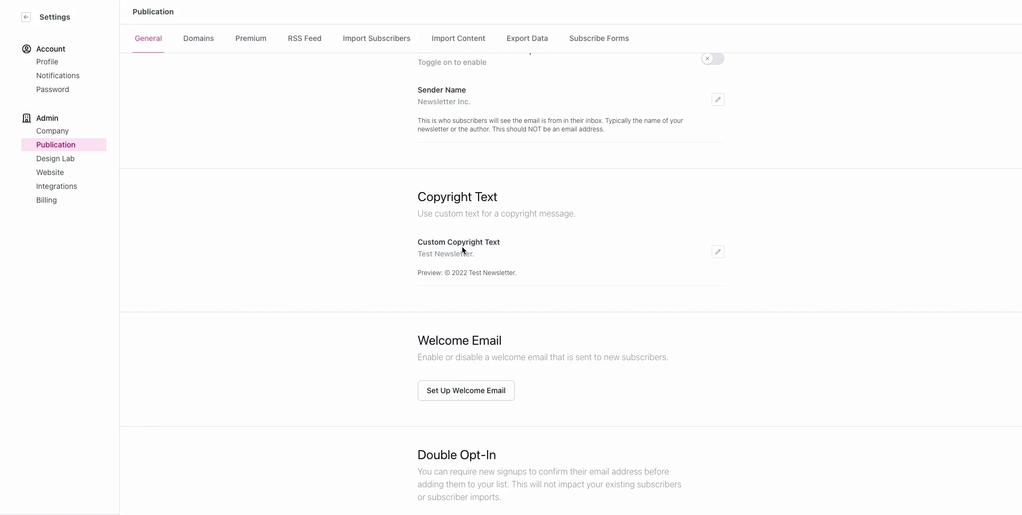
pyautogui.click(718, 254)
pyautogui.tripleClick(434, 259)
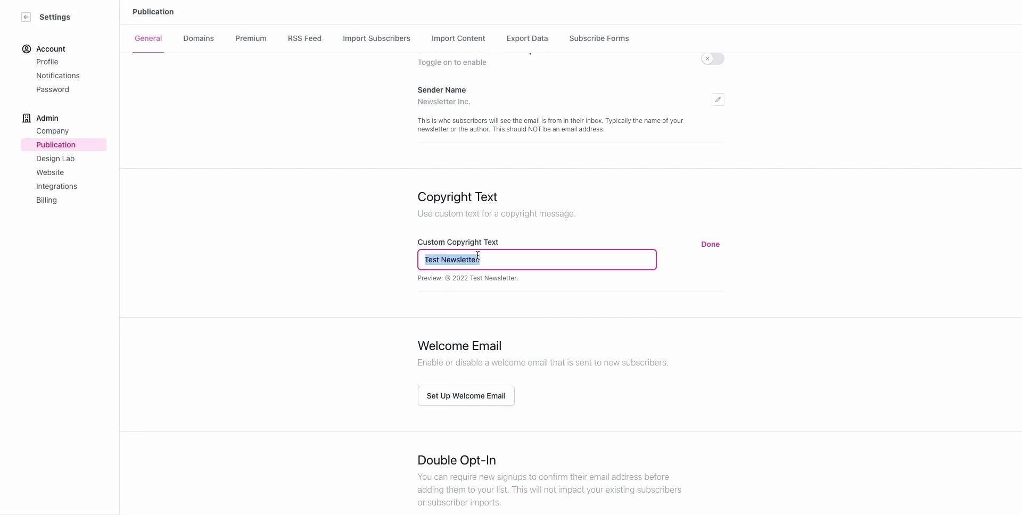
pyautogui.write('New')
pyautogui.click(711, 244)
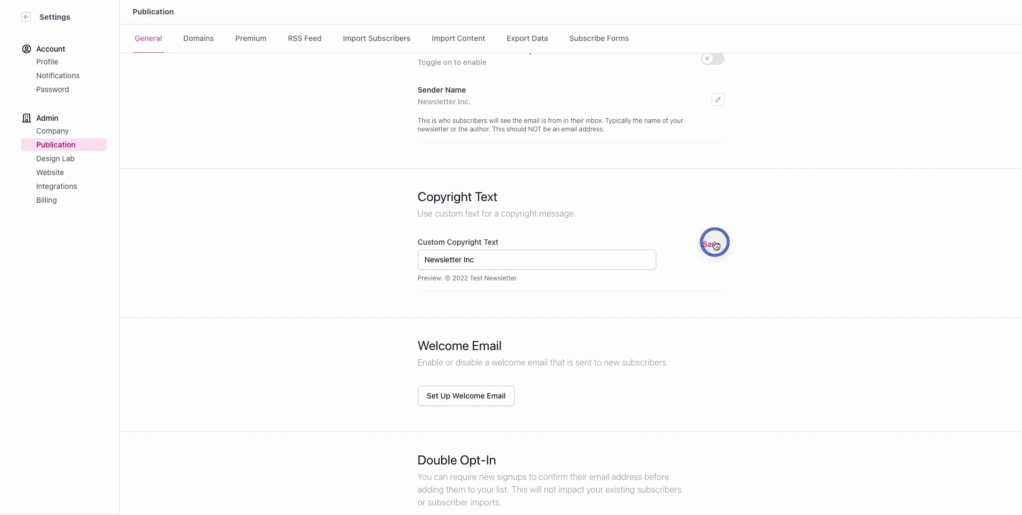
pyautogui.scroll(-3, 589, 254)
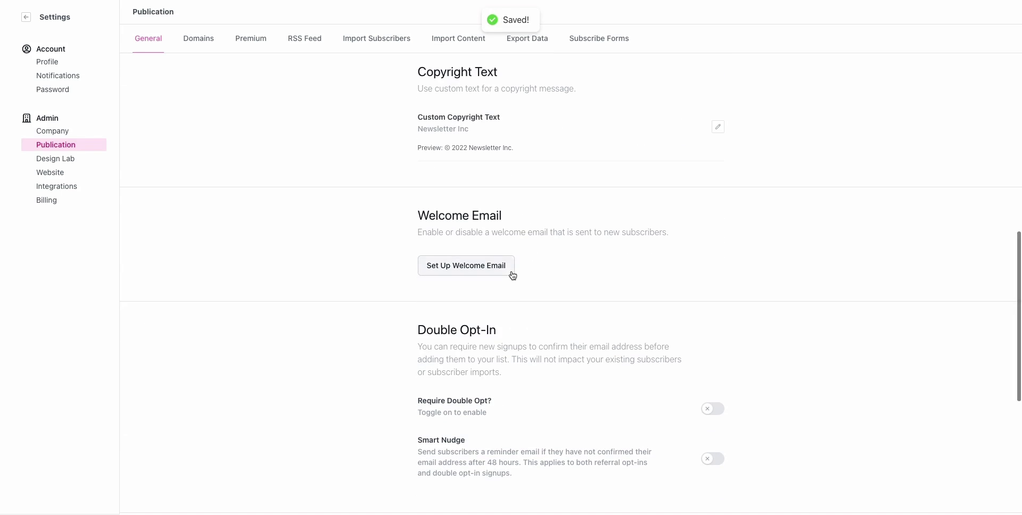
pyautogui.scroll(-1, 500, 267)
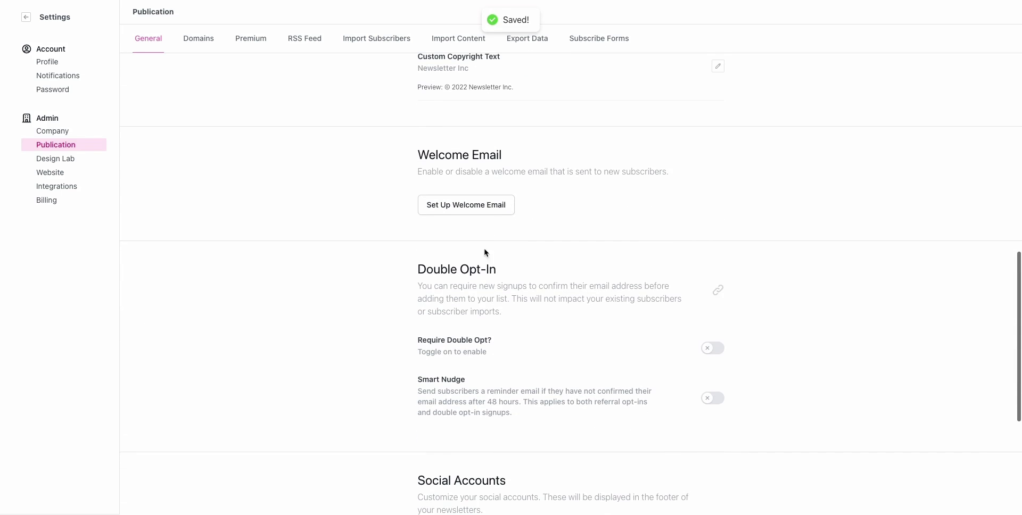
pyautogui.click(451, 204)
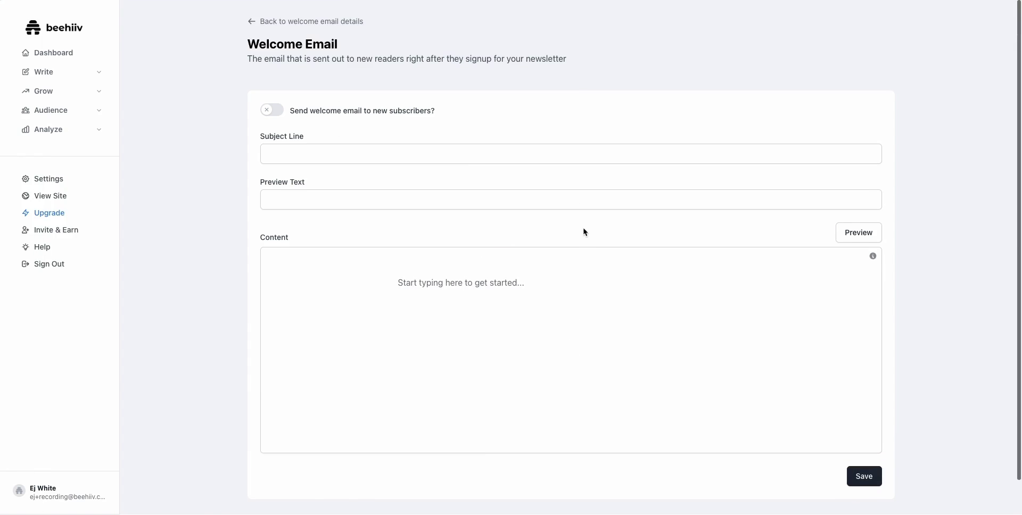
pyautogui.click(255, 22)
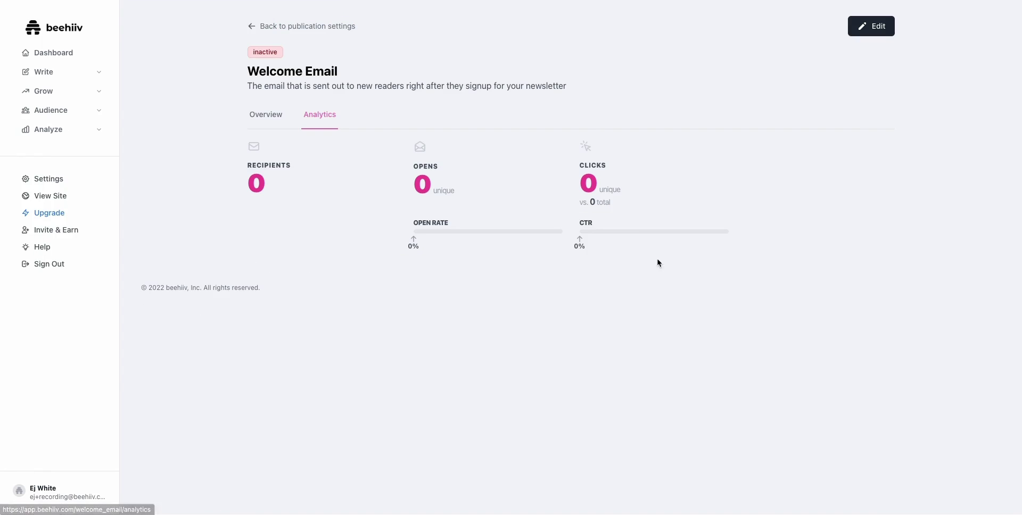
pyautogui.click(263, 27)
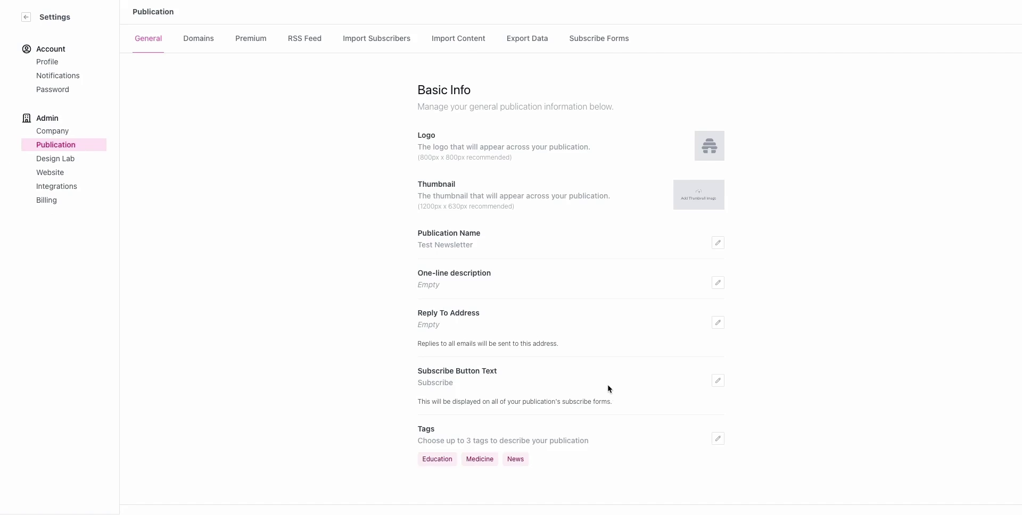
pyautogui.scroll(-3, 563, 316)
pyautogui.scroll(-12, 562, 318)
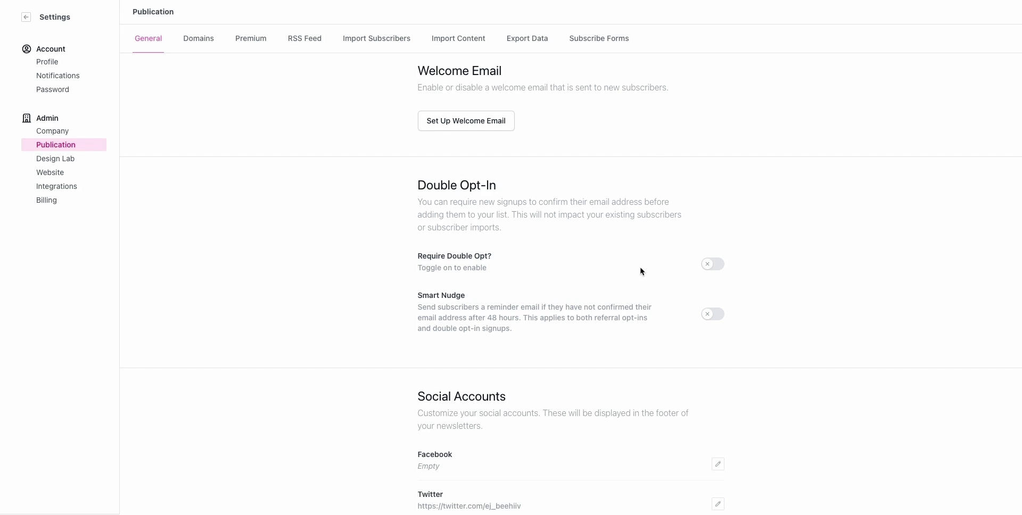
pyautogui.scroll(-2, 422, 253)
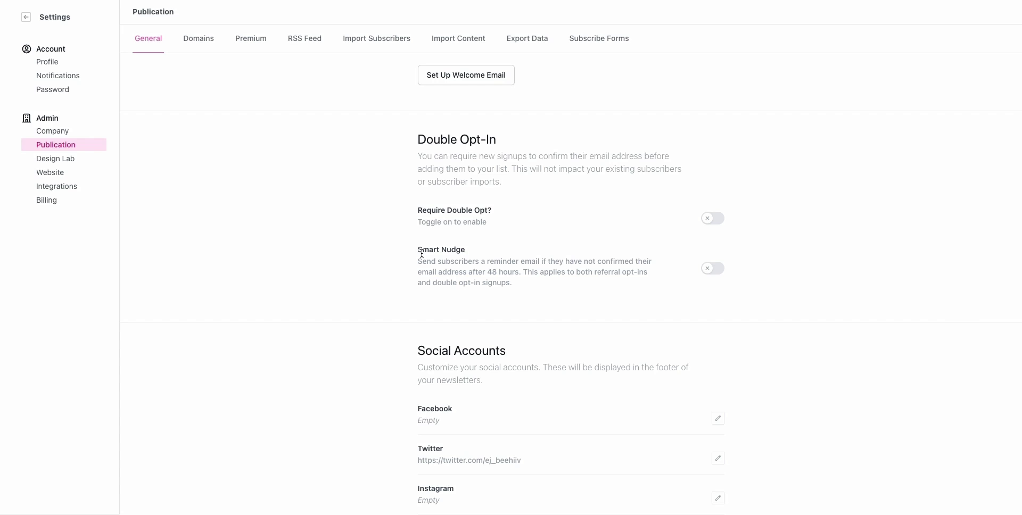
pyautogui.click(713, 272)
pyautogui.click(704, 276)
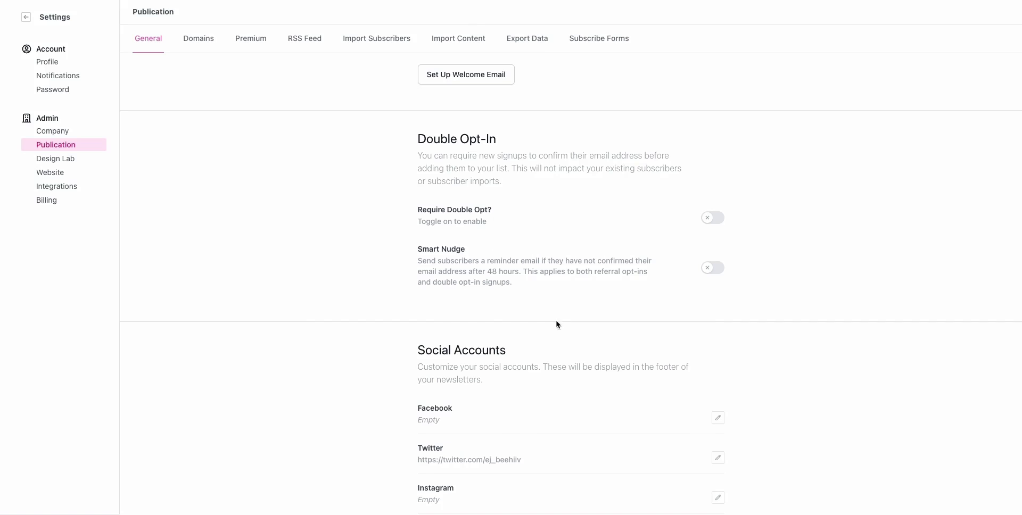
pyautogui.scroll(-2, 581, 315)
# Step: Look over Social Accounts, then view the Domains tab with its default beehiiv subdomains
pyautogui.scroll(-2, 582, 323)
pyautogui.scroll(-1, 581, 324)
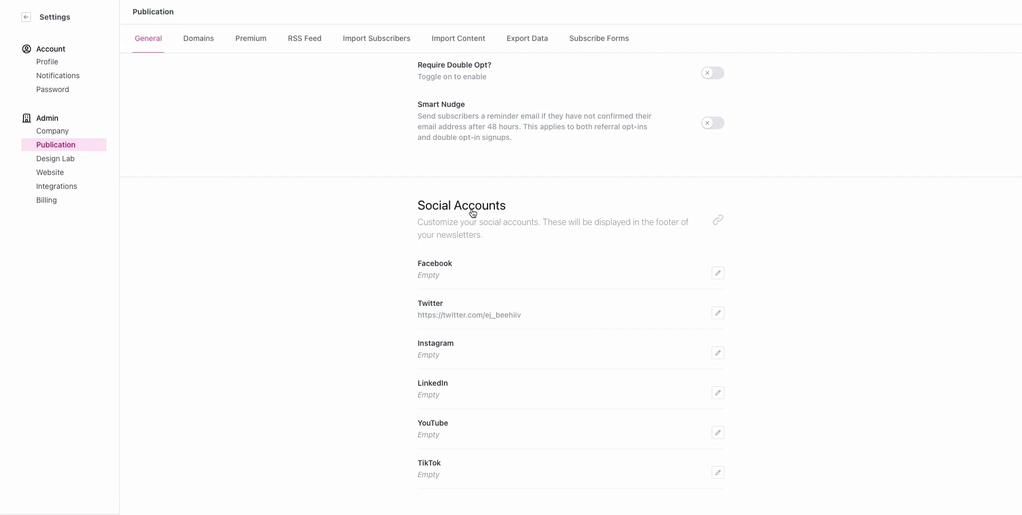
pyautogui.scroll(-1, 518, 260)
pyautogui.scroll(1, 546, 357)
pyautogui.scroll(-1, 546, 357)
pyautogui.scroll(3, 423, 404)
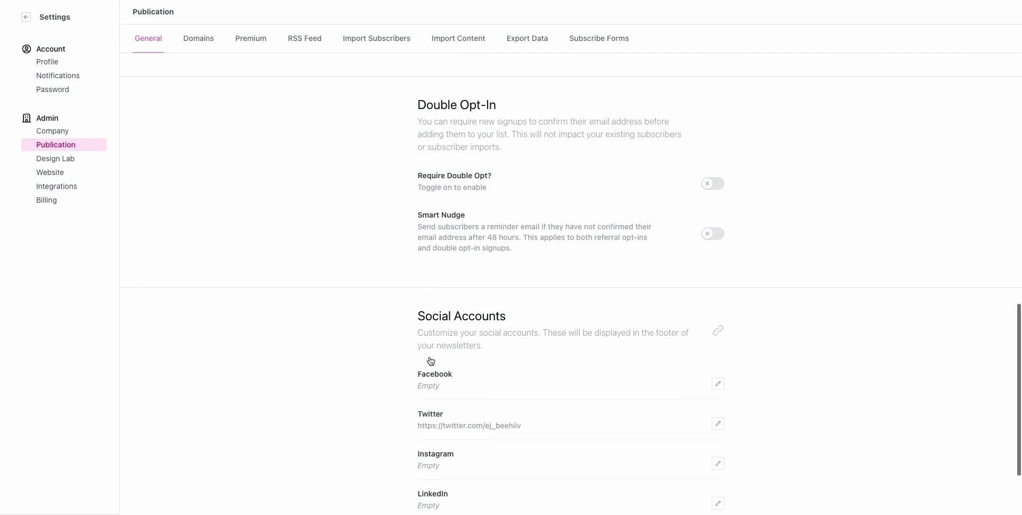
pyautogui.click(207, 50)
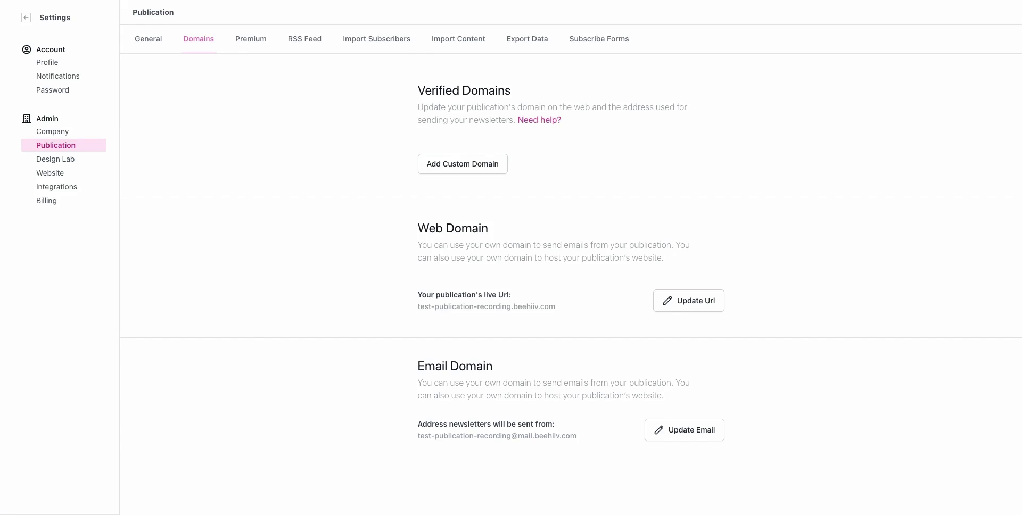
# Step: Generate the publication's RSS feed under Premium and copy its feed URL
pyautogui.click(256, 41)
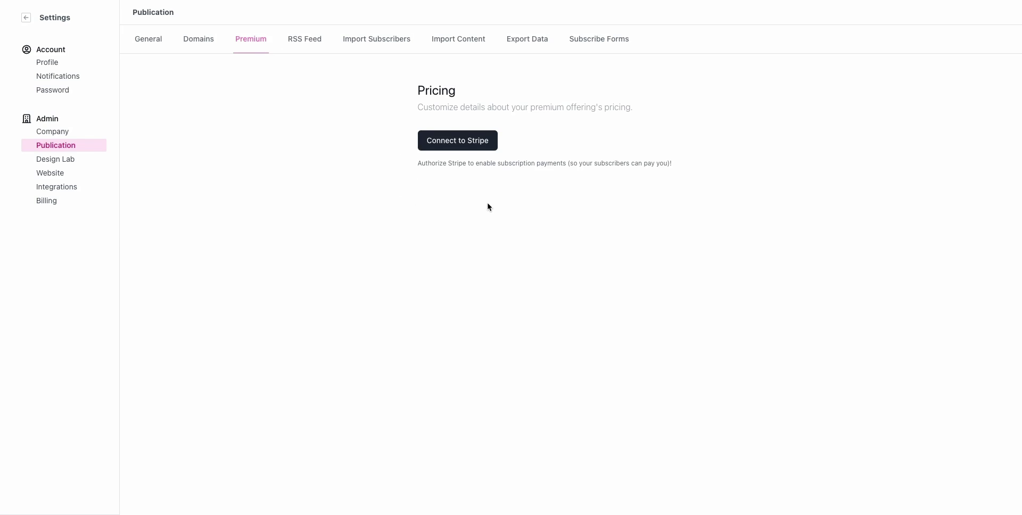
pyautogui.click(301, 40)
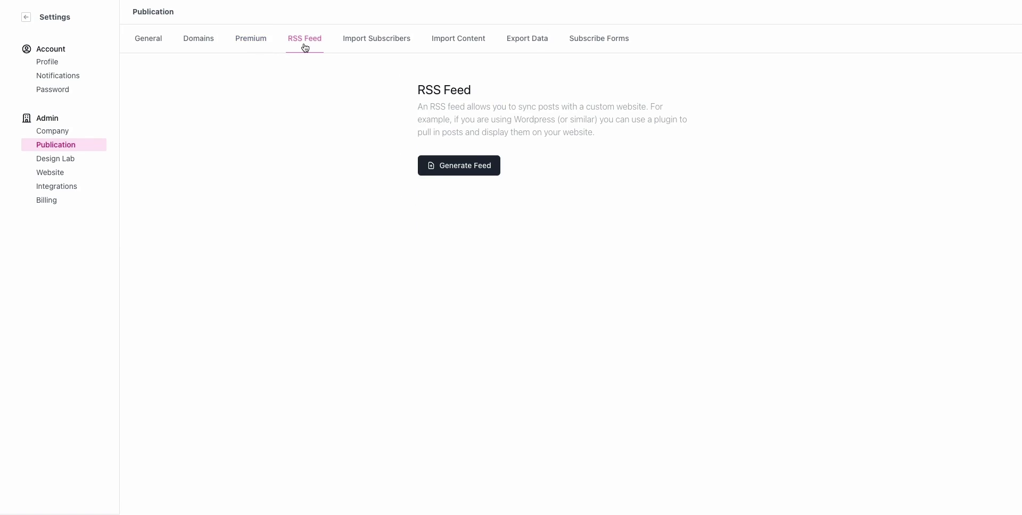
pyautogui.click(496, 172)
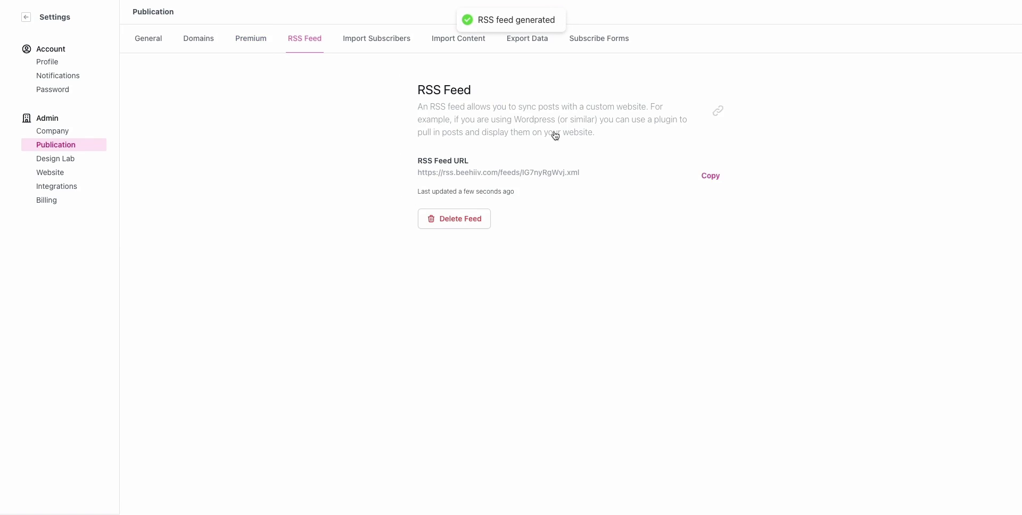
pyautogui.tripleClick(422, 174)
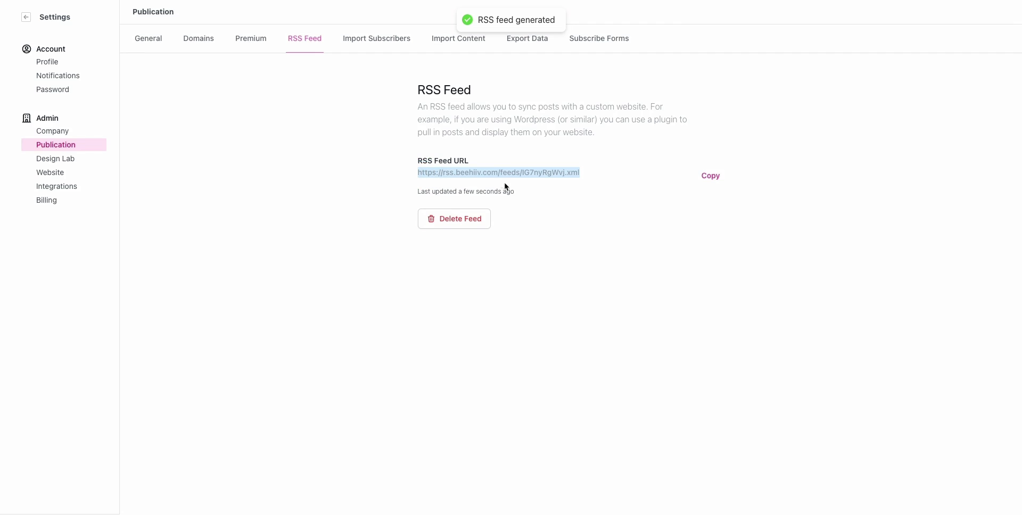
pyautogui.click(711, 180)
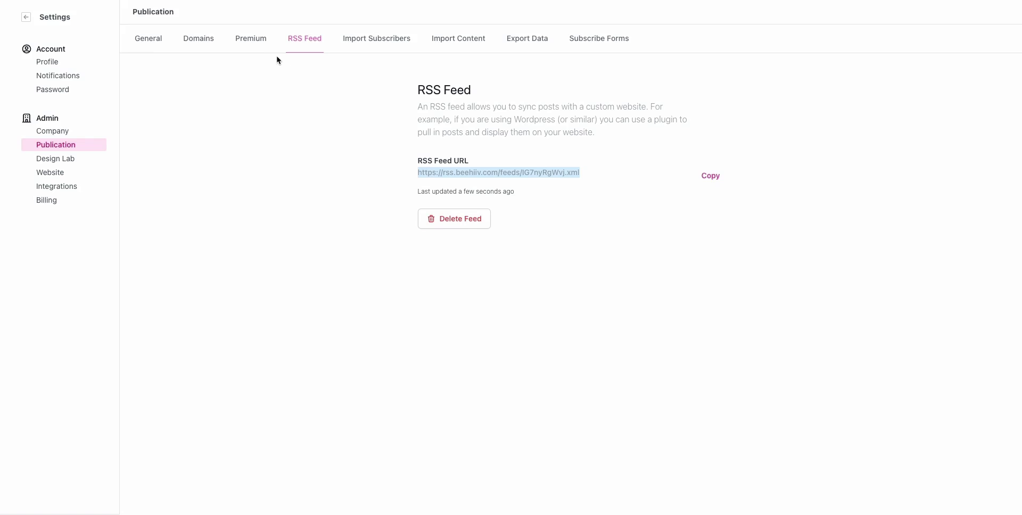
pyautogui.click(389, 50)
# Step: Look through Import Content and Export Data, ending on Subscribe Forms, which has no forms yet
pyautogui.click(460, 46)
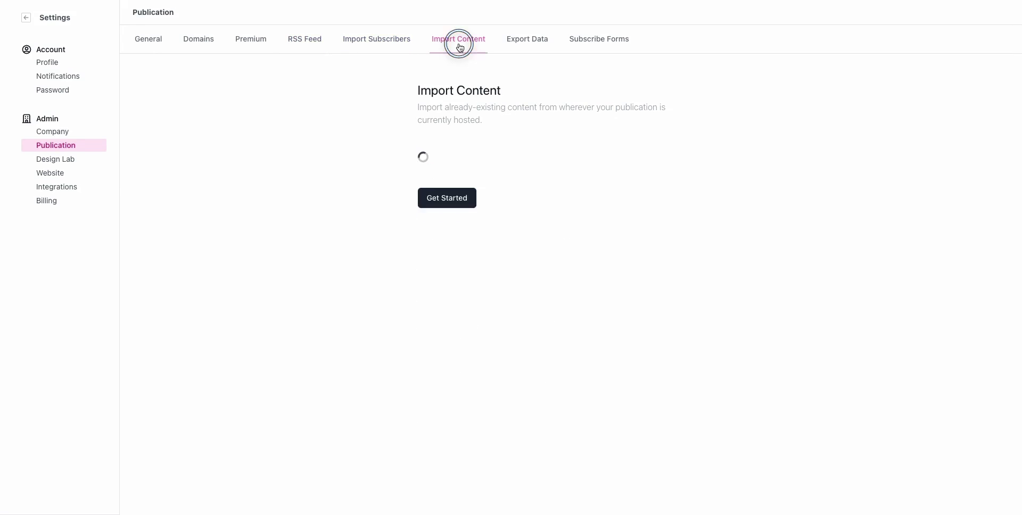
pyautogui.click(527, 47)
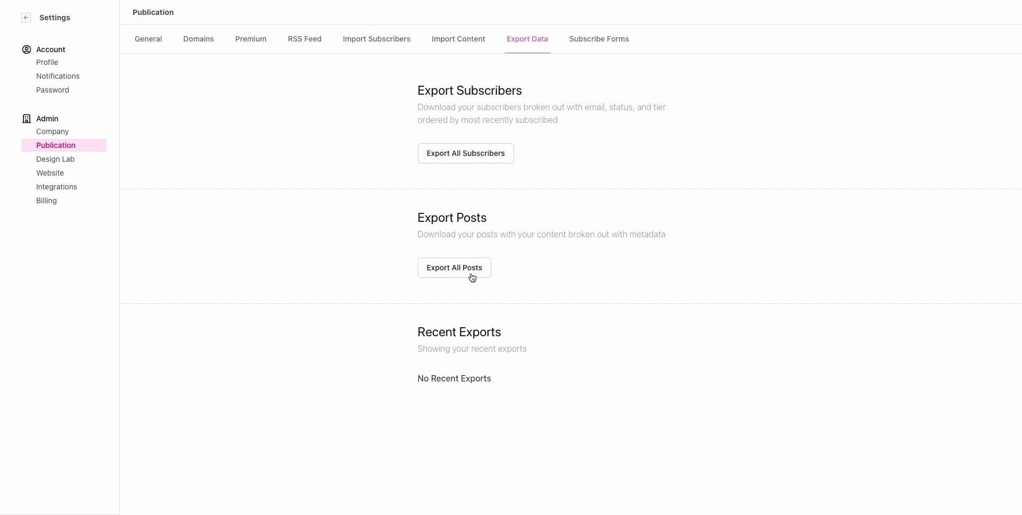
pyautogui.click(599, 46)
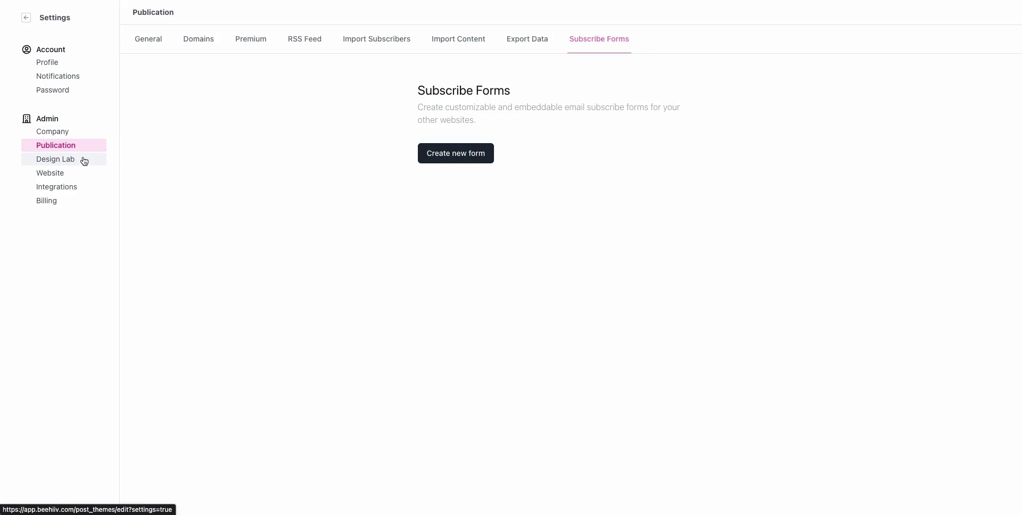
# Step: Go to the Integrations settings under Website and scan the page
pyautogui.click(67, 172)
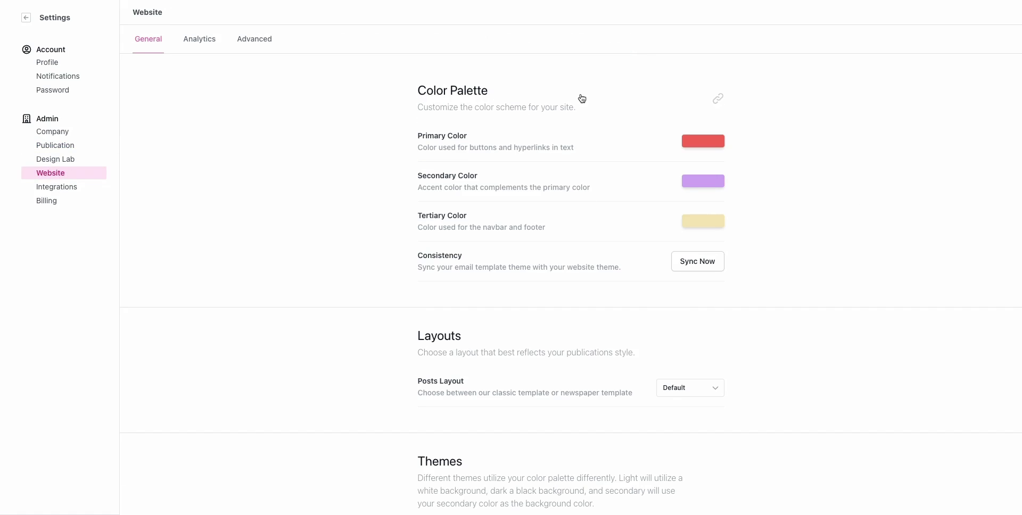
pyautogui.click(81, 190)
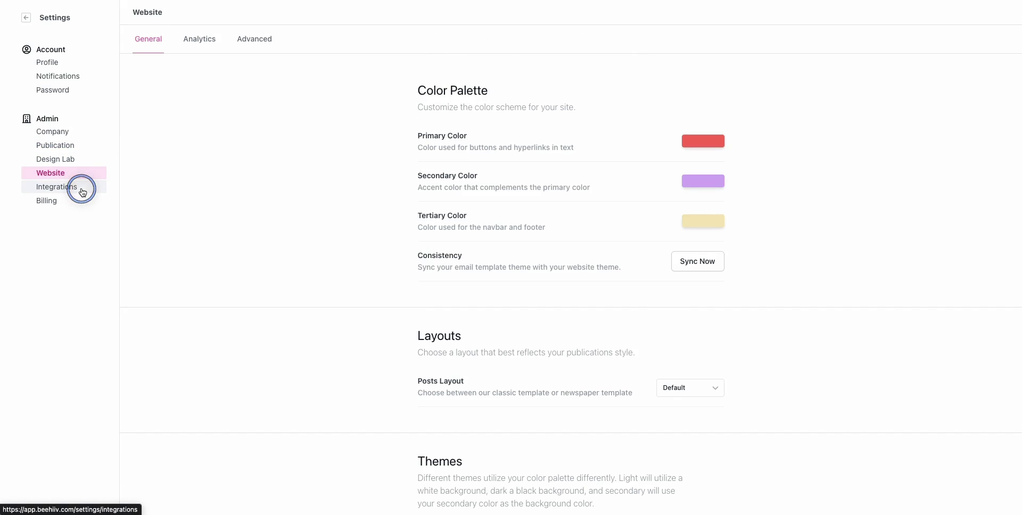
pyautogui.scroll(-1, 386, 189)
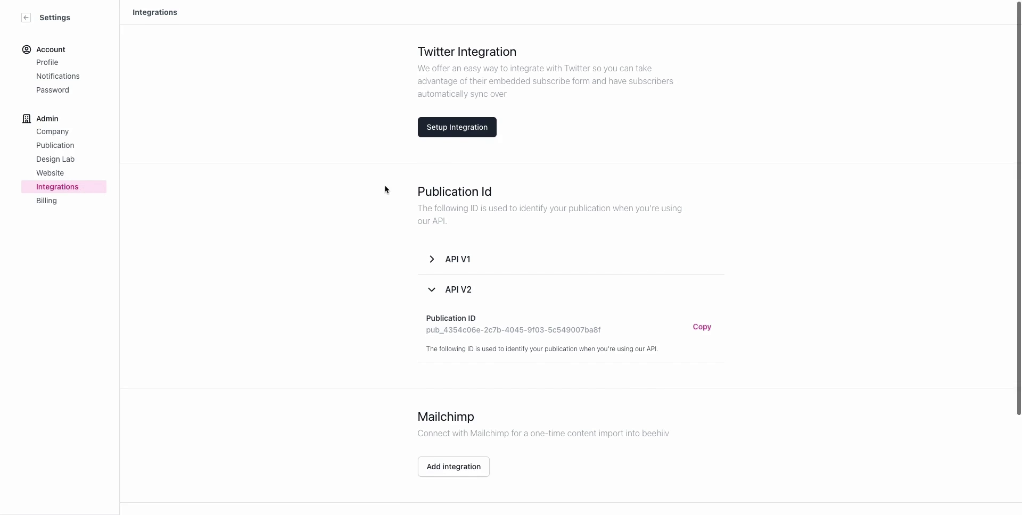
pyautogui.scroll(1, 386, 189)
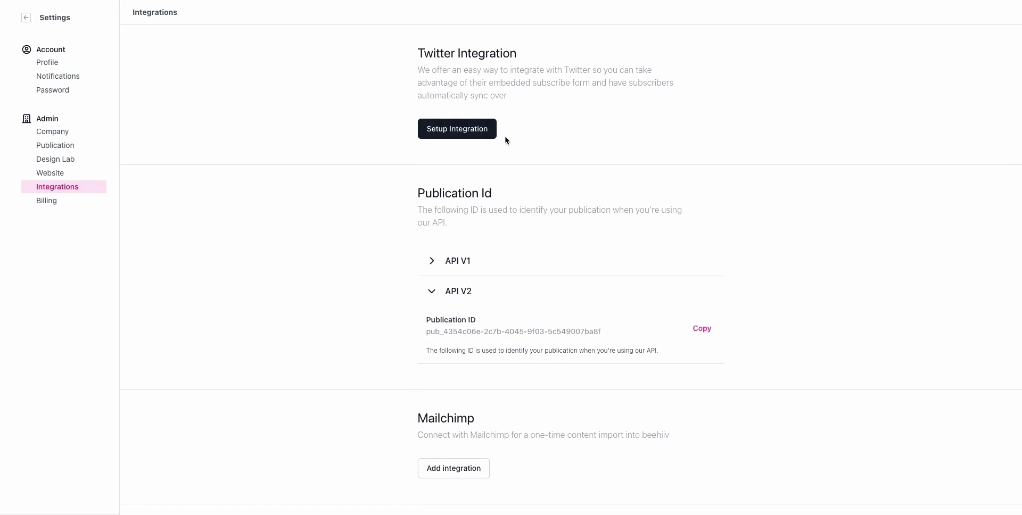
pyautogui.scroll(-3, 434, 168)
# Step: Re-expand the API V2 section and select the Publication ID text
pyautogui.click(434, 168)
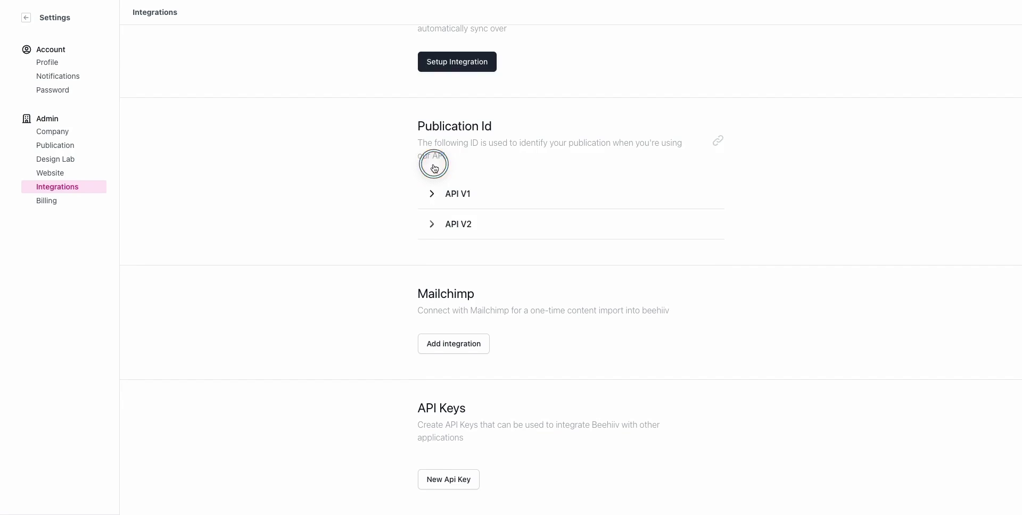
pyautogui.click(430, 224)
pyautogui.scroll(-3, 466, 225)
pyautogui.moveTo(422, 212); pyautogui.dragTo(589, 213)
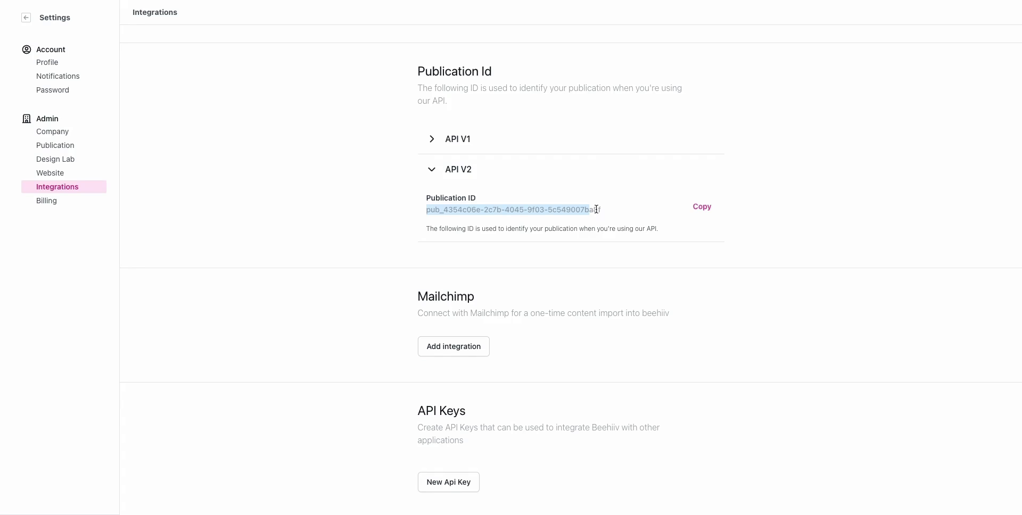
pyautogui.scroll(-1, 596, 210)
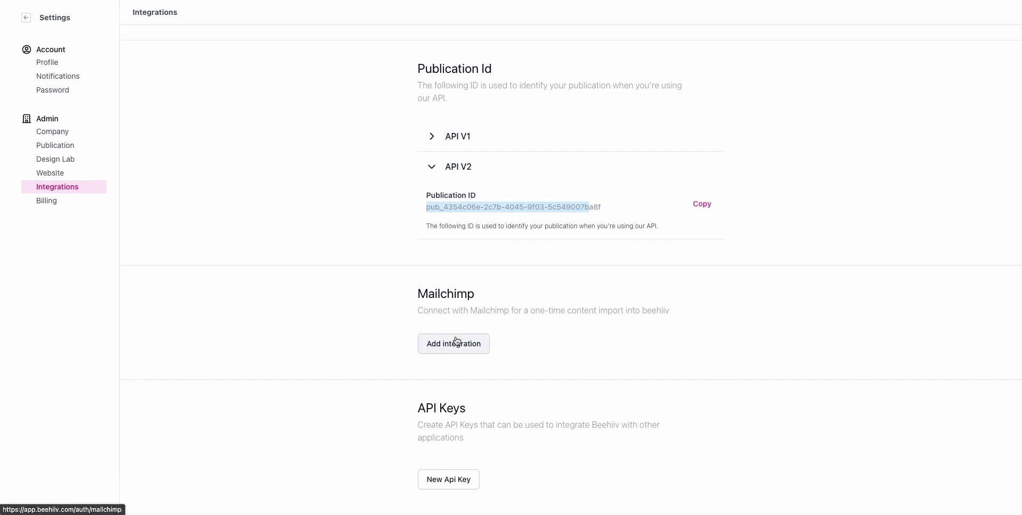
pyautogui.scroll(-1, 457, 341)
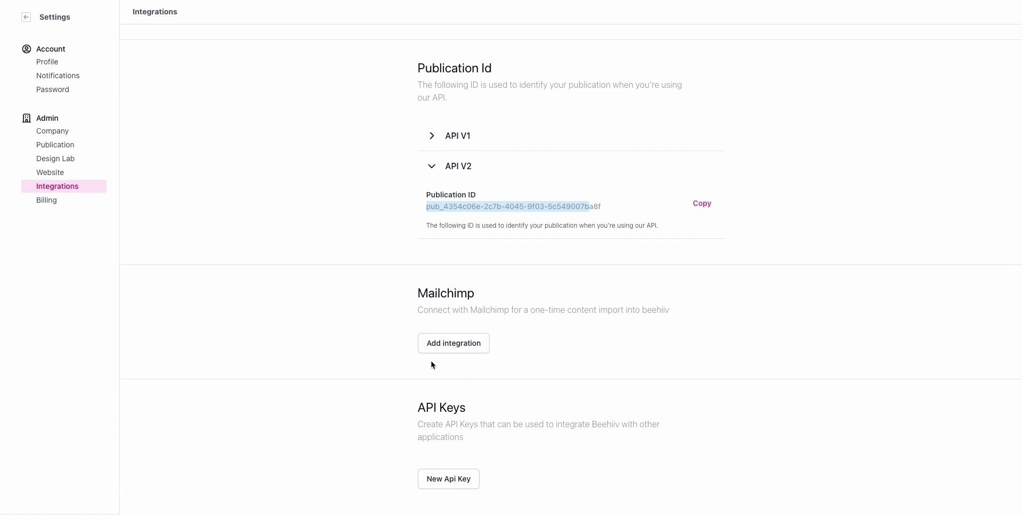
# Step: Return to Publication General settings to check Sender Name 'Newsletter Inc.' and tags Education, Medicine, News
pyautogui.click(68, 134)
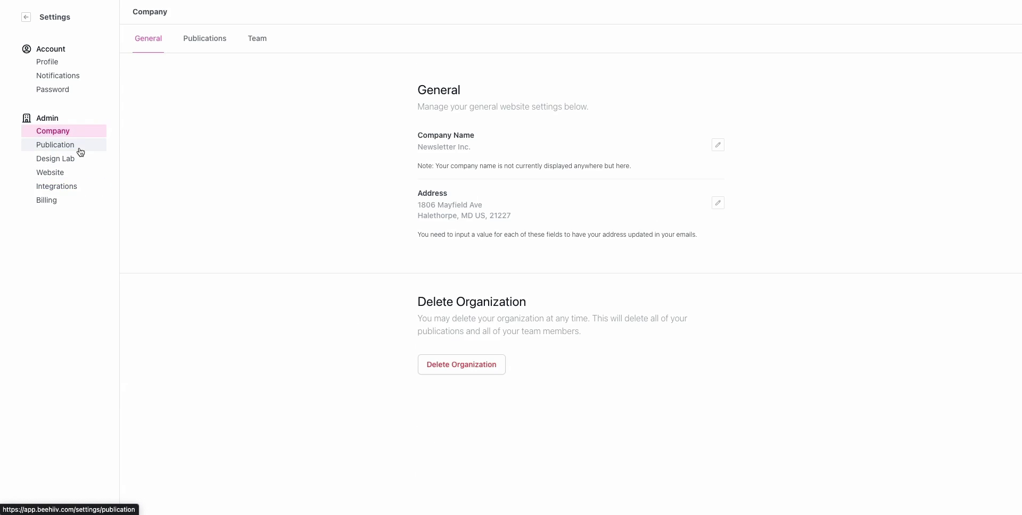
pyautogui.click(80, 151)
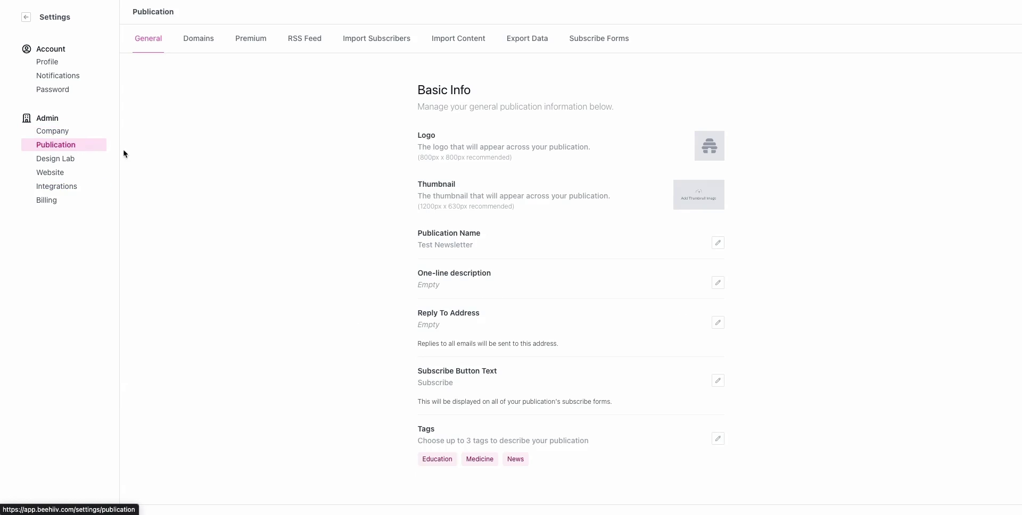
pyautogui.scroll(-3, 504, 272)
pyautogui.scroll(-3, 505, 272)
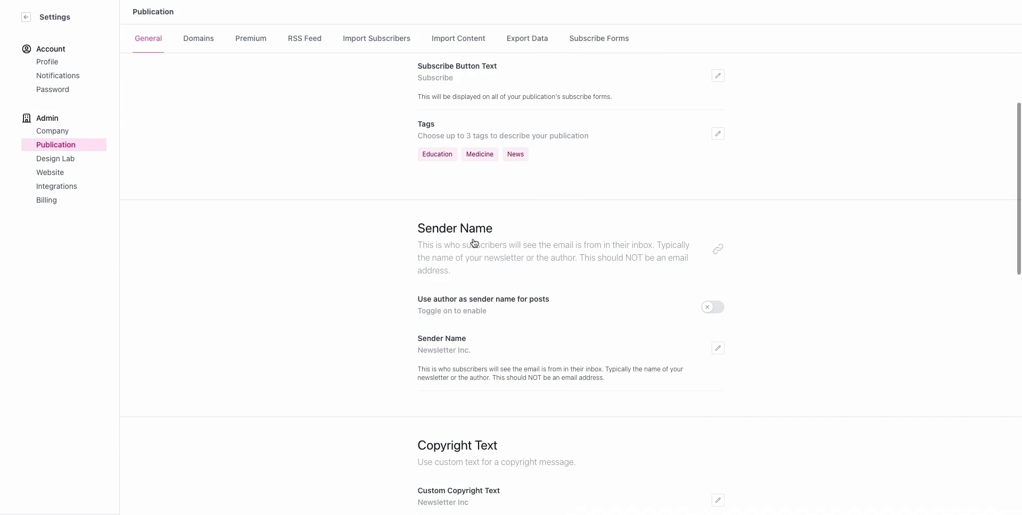
pyautogui.scroll(-3, 440, 321)
pyautogui.scroll(8, 244, 278)
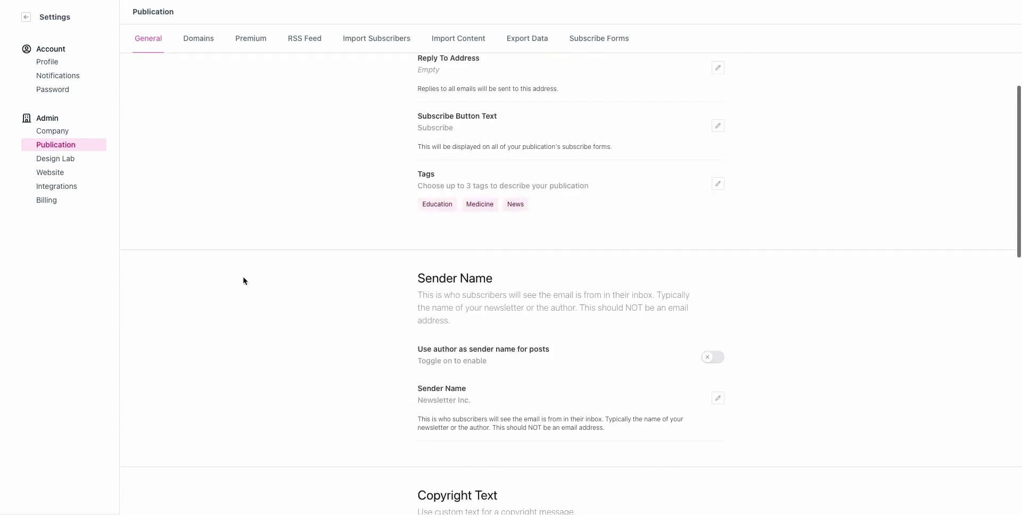